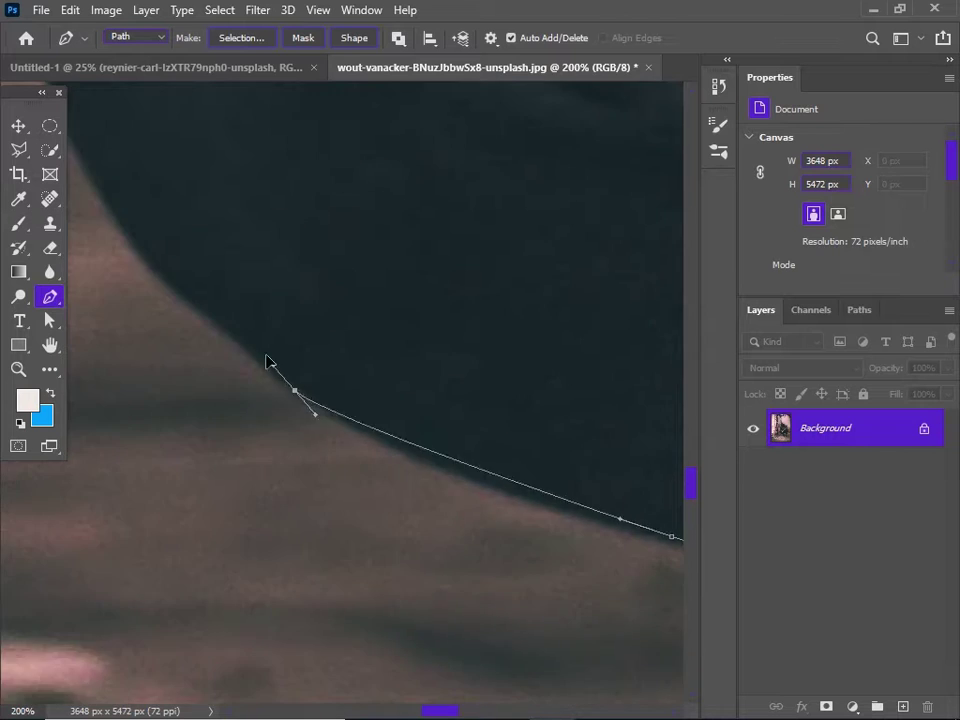
Trace the crouching man's outline with the Pen tool, following the trousers, jacket and shoe edges with curved anchor points.
drag(381, 231, 413, 204)
mouse_move(373, 363)
mouse_down()
mouse_move(373, 346)
mouse_move(364, 586)
mouse_up()
mouse_move(370, 385)
mouse_down()
mouse_move(386, 377)
mouse_move(446, 399)
mouse_up()
drag(467, 329, 473, 314)
mouse_move(476, 349)
mouse_down()
mouse_move(404, 550)
mouse_move(476, 408)
mouse_move(500, 690)
mouse_up()
drag(497, 621, 474, 689)
mouse_move(525, 494)
mouse_down()
mouse_move(544, 473)
mouse_move(392, 652)
mouse_up()
mouse_move(478, 574)
mouse_down()
mouse_move(490, 562)
mouse_move(553, 690)
mouse_up()
mouse_move(423, 510)
mouse_down()
mouse_move(424, 486)
mouse_move(389, 614)
mouse_up()
mouse_move(460, 476)
mouse_down()
mouse_move(465, 458)
mouse_move(441, 676)
mouse_up()
drag(463, 501, 468, 478)
mouse_move(507, 380)
mouse_down()
mouse_move(516, 358)
mouse_move(341, 561)
mouse_up()
drag(441, 385, 484, 325)
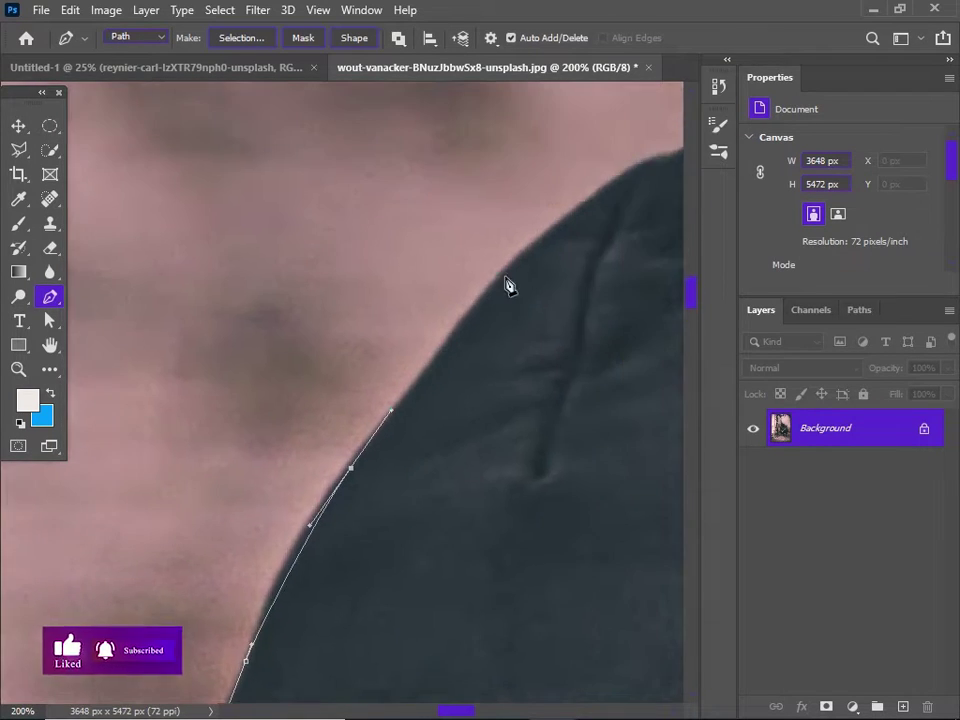
drag(508, 283, 321, 433)
drag(489, 300, 508, 294)
mouse_move(253, 476)
mouse_down()
mouse_move(149, 417)
mouse_move(163, 412)
mouse_up()
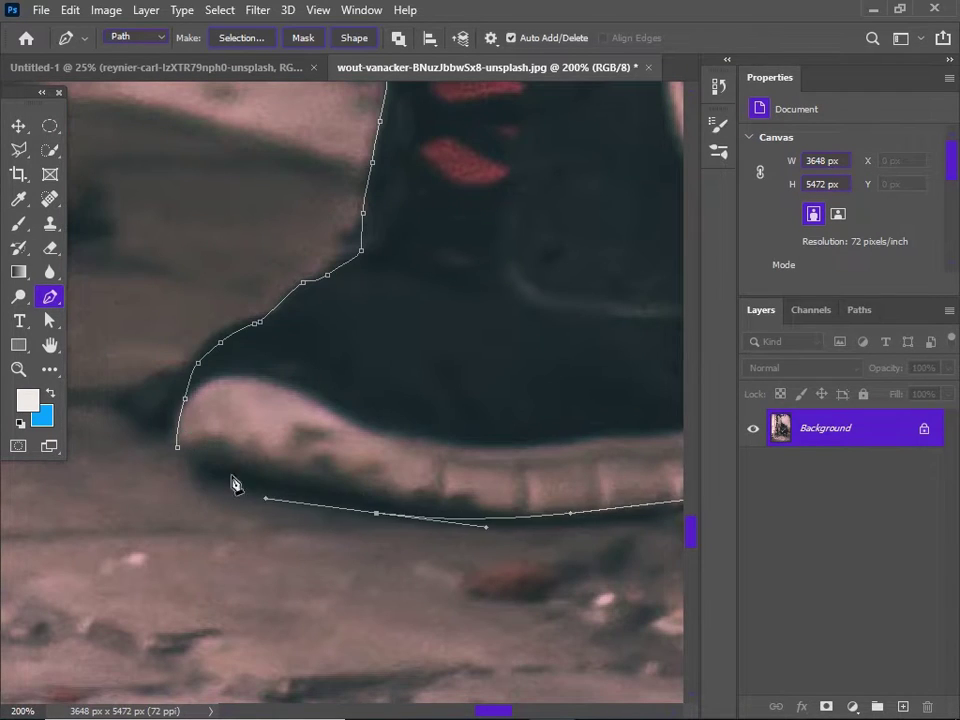
Convert the path around the crouching man into a selection.
key(z)
alt+click(258, 393)
alt+click(258, 393)
alt+click(260, 393)
alt+click(260, 393)
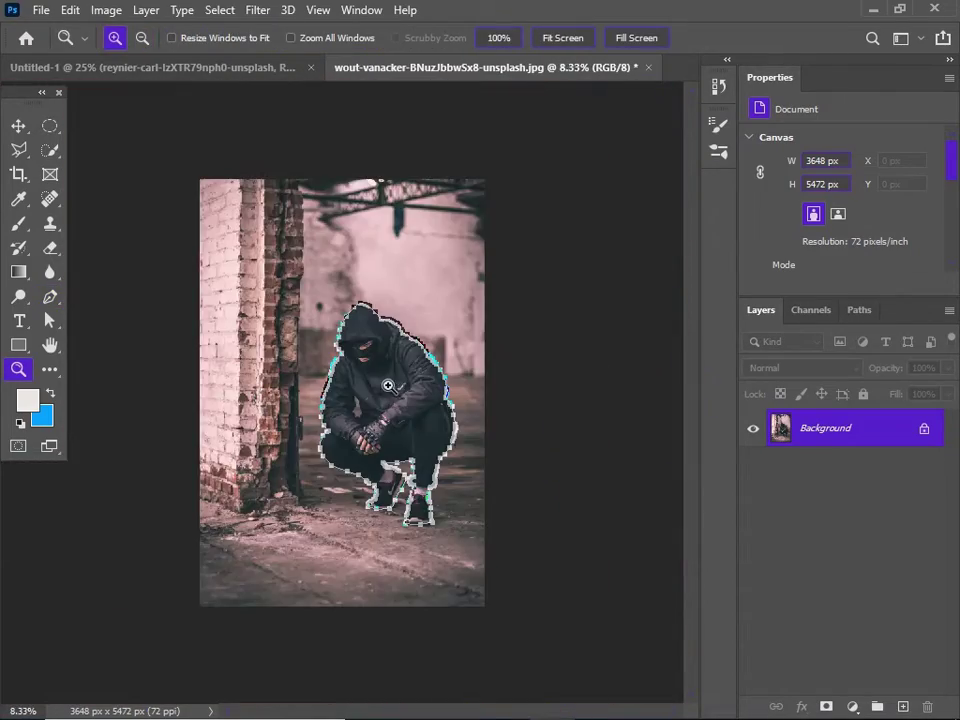
click(370, 408)
click(370, 408)
alt+click(371, 408)
key(p)
right_click(369, 306)
click(396, 381)
click(579, 180)
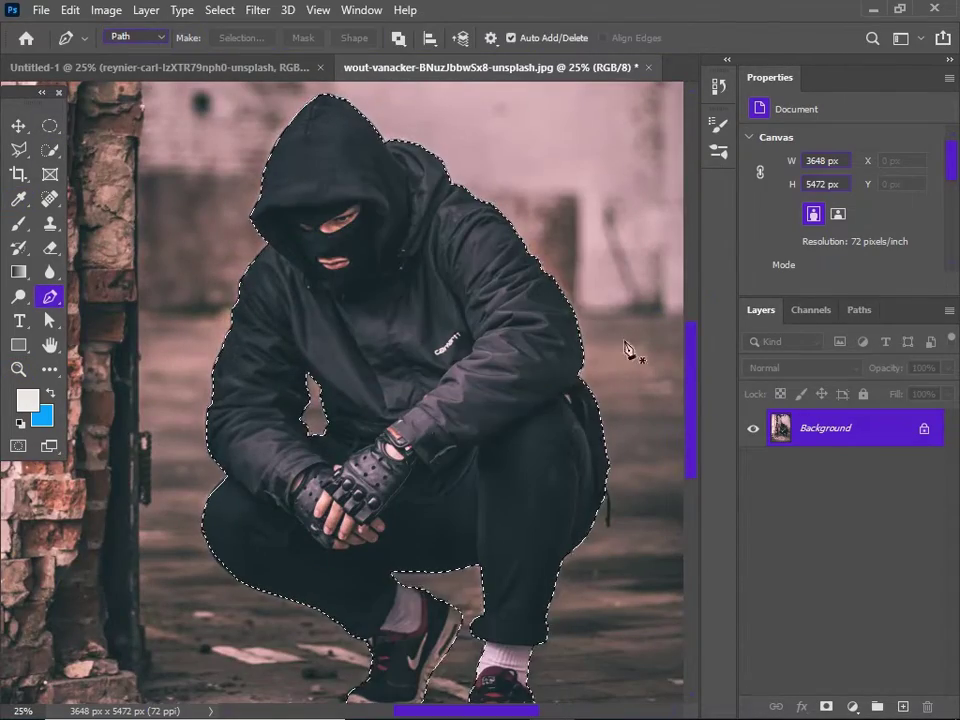
Copy the selected man to a new layer and convert that layer to a smart object.
key(ctrl+j)
right_click(844, 428)
click(776, 352)
Bring the cut-out man into the Untitled-1 street composition, scaling him down and positioning him in the street.
drag(804, 420, 381, 417)
key(ctrl+t)
drag(381, 86, 381, 381)
mouse_move(418, 492)
mouse_down()
mouse_move(345, 335)
mouse_move(360, 415)
mouse_up()
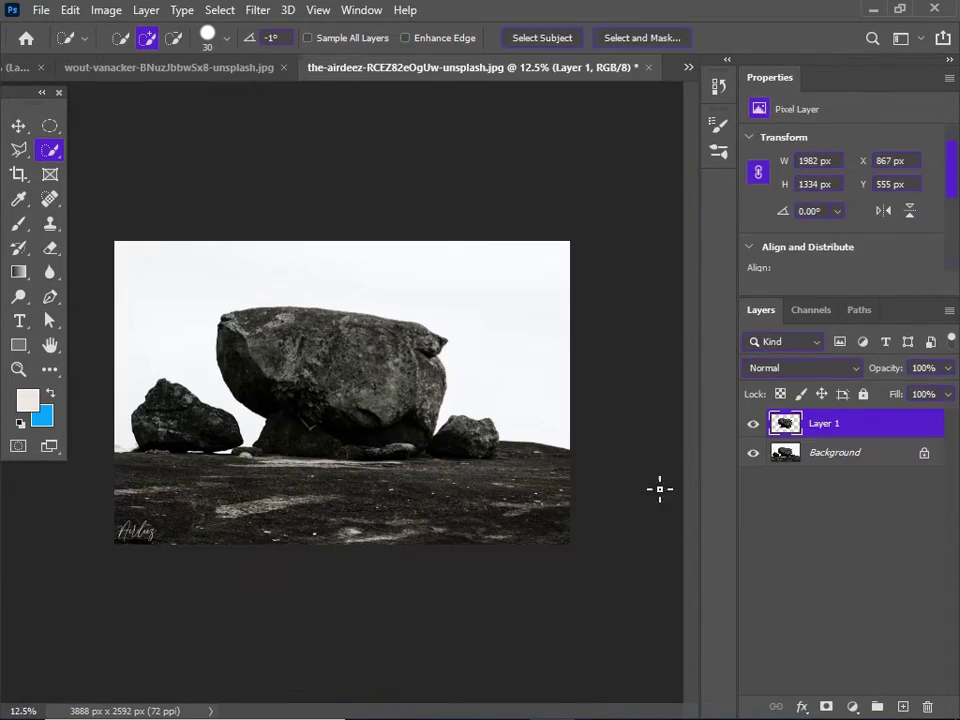
Convert the cut-out rock to a smart object and place it at 24% scale across the composition's lower edge.
right_click(820, 423)
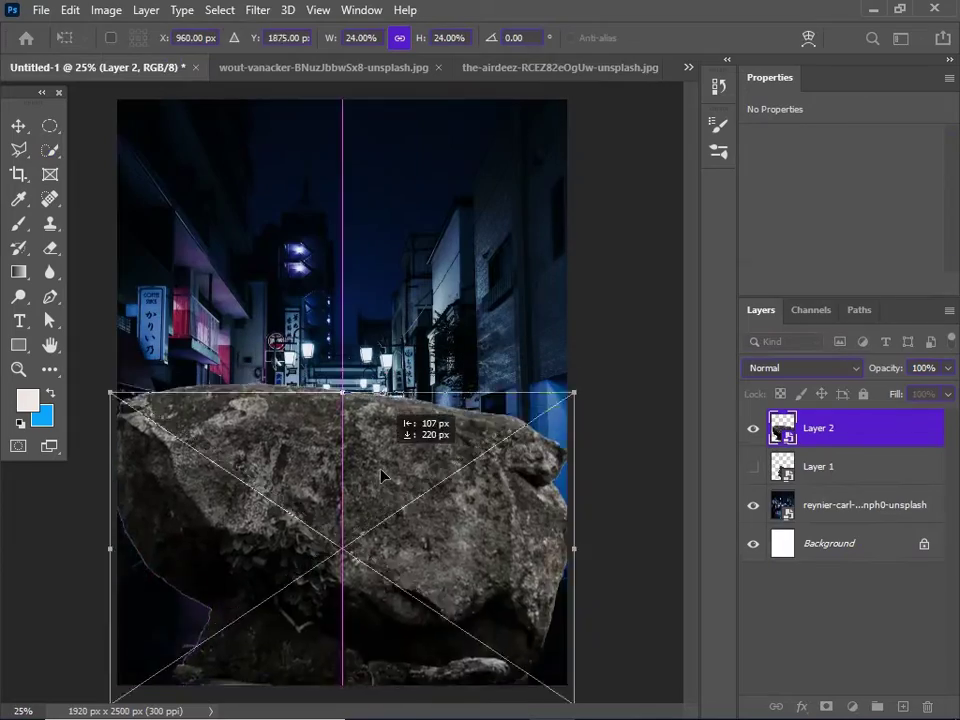
drag(380, 468, 393, 611)
Stack the man's layer above the rock and move him up so he crouches on top of it.
drag(818, 466, 806, 425)
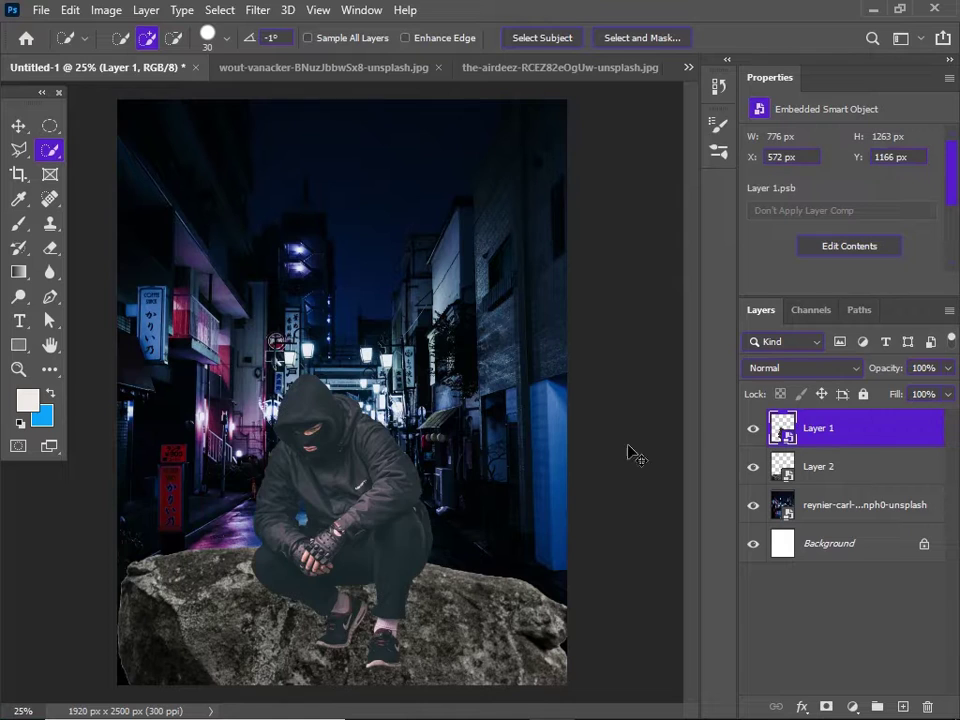
key(ctrl+t)
drag(358, 481, 365, 444)
key(Return)
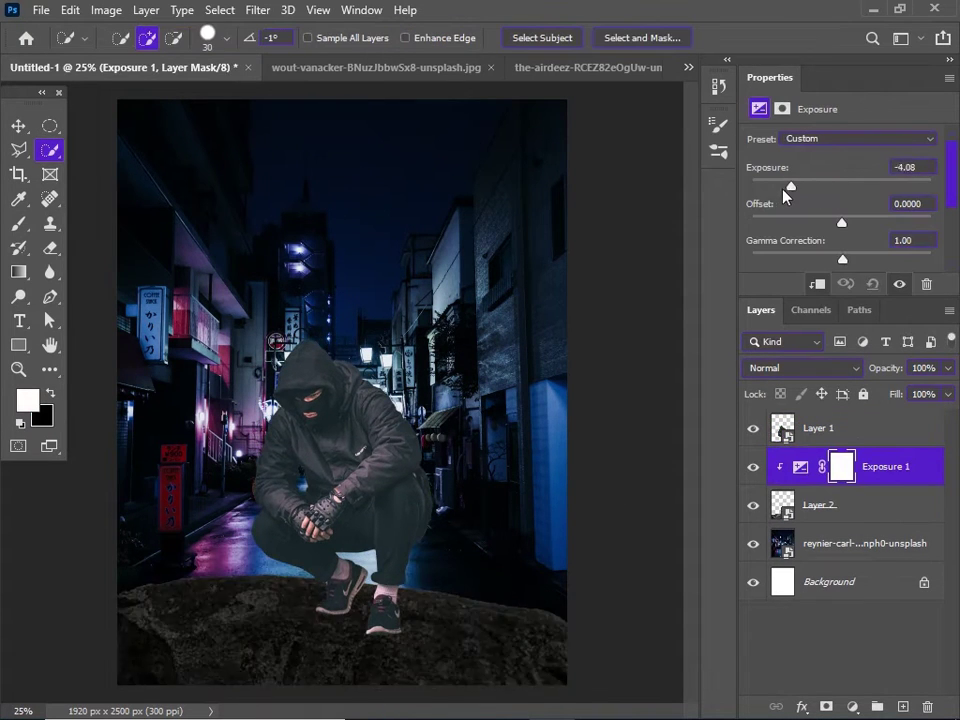
Darken the rock with its clipped Exposure adjustment and hide the man's layer.
drag(786, 186, 783, 186)
click(818, 428)
click(753, 428)
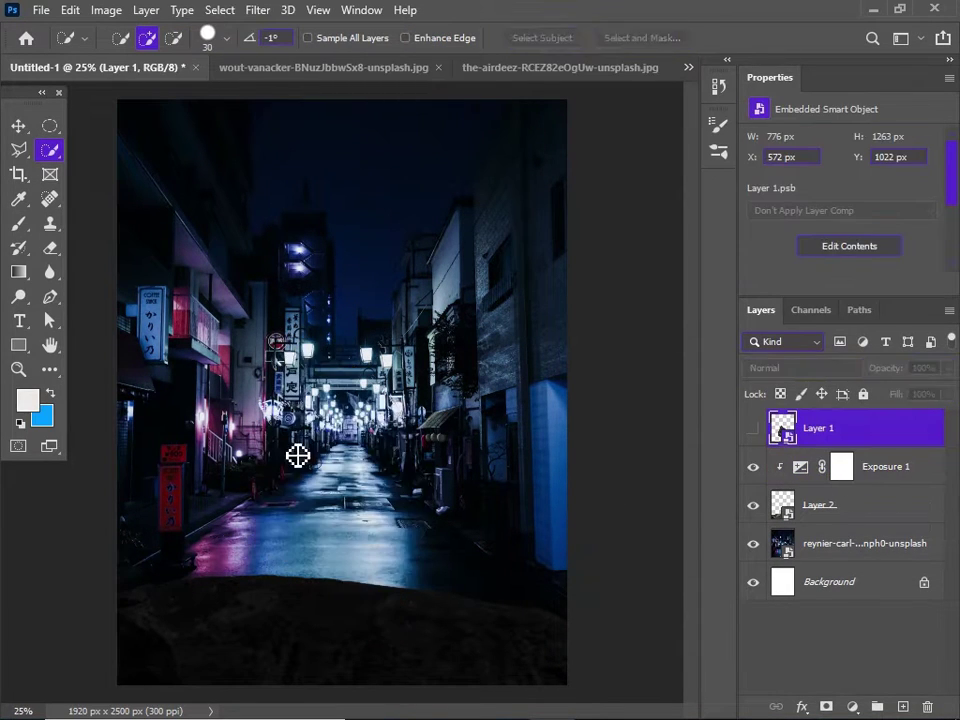
Add a solid colour fill of #eee9e4 above the rock's Exposure adjustment.
scroll(308, 448, up, 2)
click(862, 475)
click(852, 706)
click(866, 375)
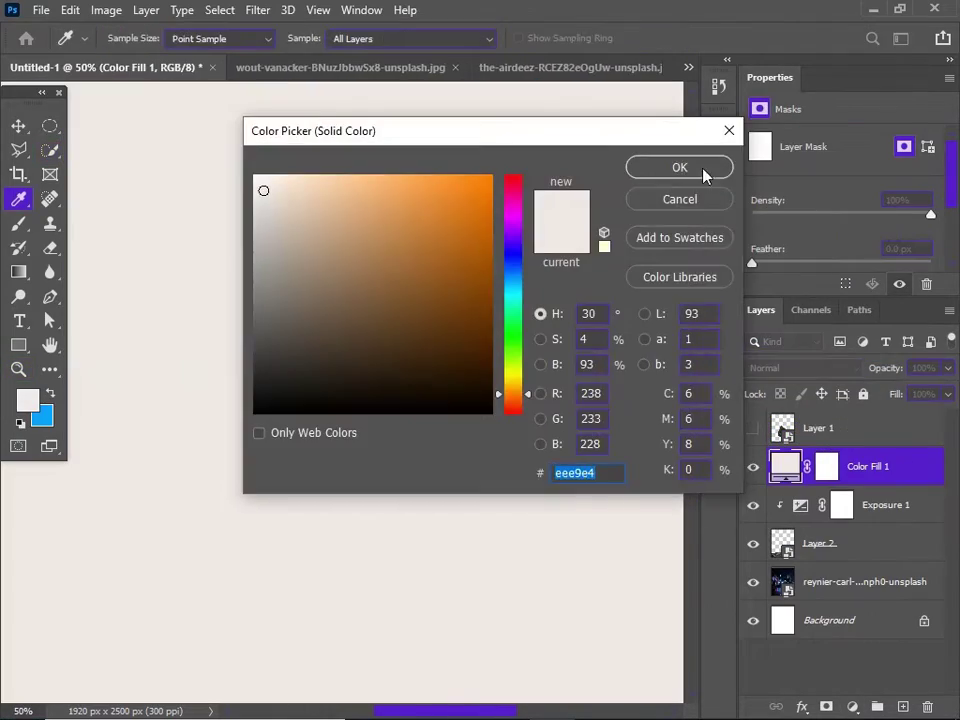
click(703, 168)
key(ctrl+i)
key(ctrl+i)
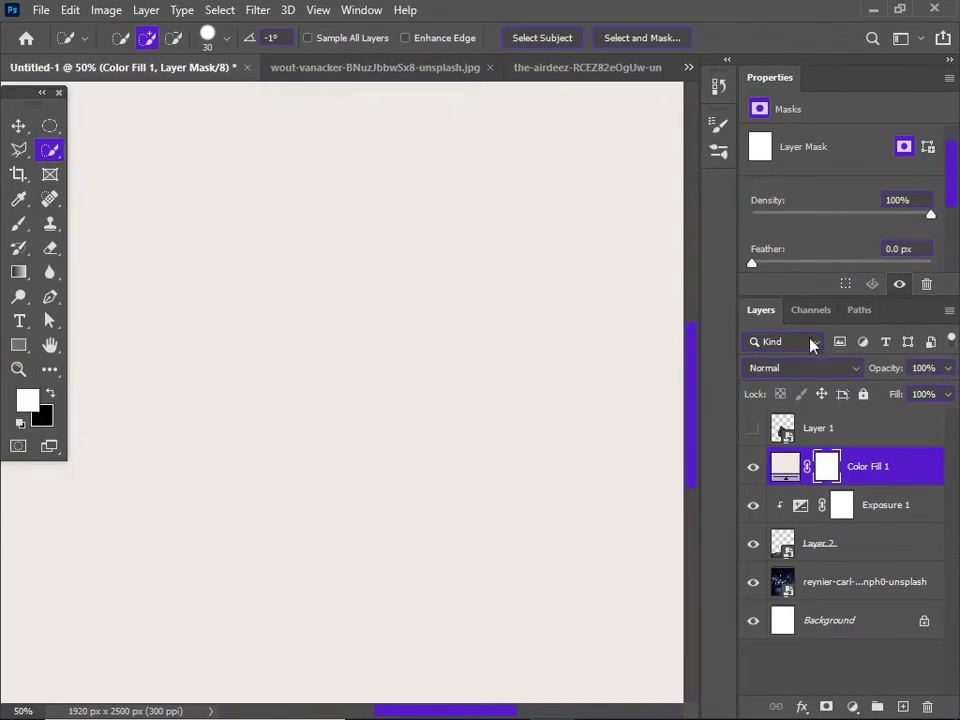
Set the off-white fill's blend mode to Color Dodge and invert its layer mask to black.
click(800, 368)
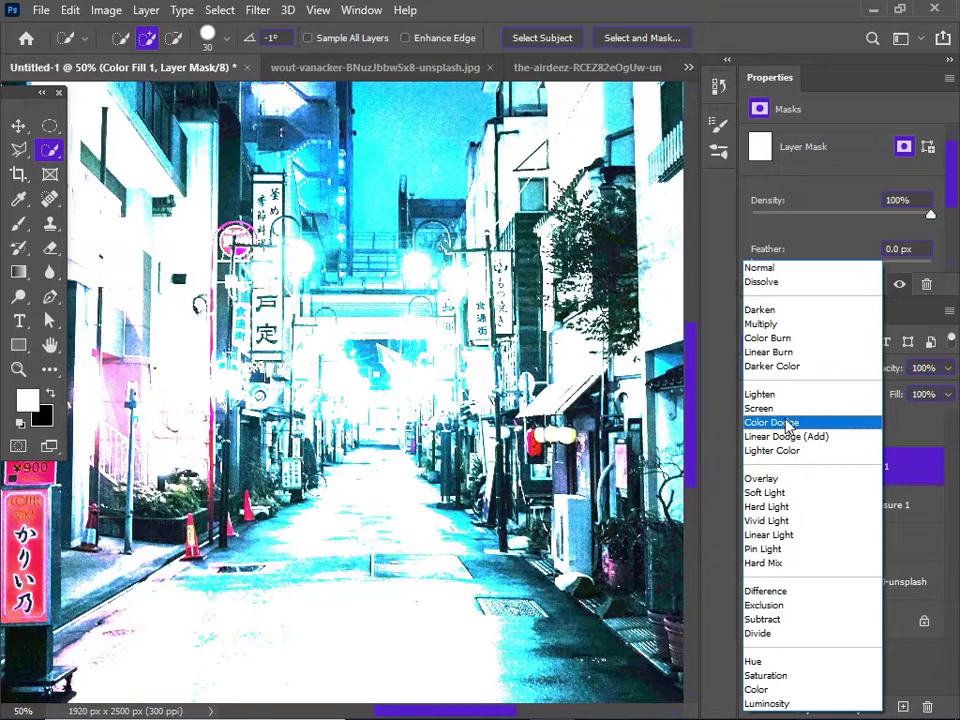
click(780, 422)
key(ctrl+i)
key(b)
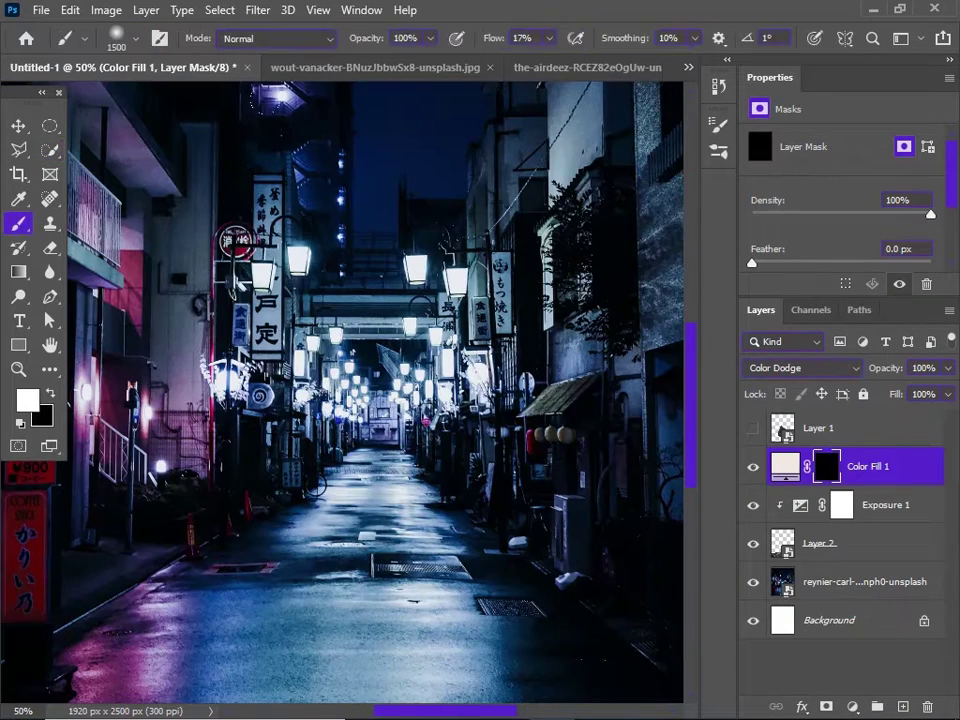
Paint white on the off-white fill's mask with a soft brush to brighten the street lamps, signs and wet road.
mouse_move(430, 370)
mouse_down()
mouse_move(300, 268)
mouse_move(308, 410)
mouse_up()
mouse_move(320, 310)
mouse_down()
mouse_move(391, 418)
mouse_move(371, 277)
mouse_move(366, 393)
mouse_up()
drag(258, 108, 180, 253)
drag(300, 480, 300, 231)
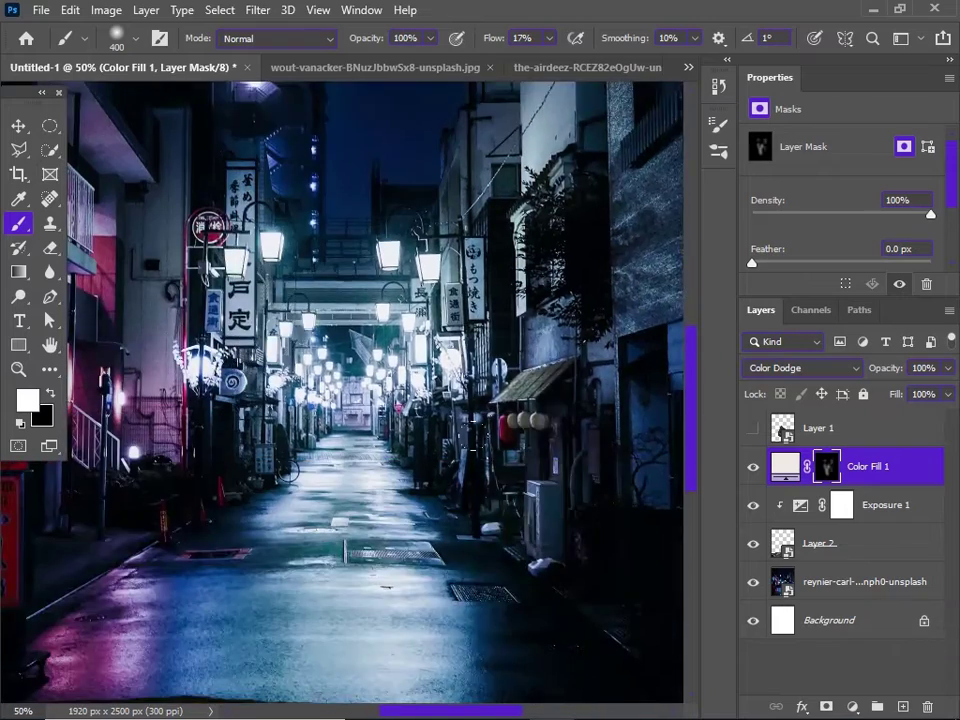
drag(200, 325, 446, 296)
drag(290, 236, 272, 400)
drag(423, 615, 454, 465)
Add a bright red solid colour fill above the off-white fill.
key(ctrl+minus)
key(ctrl+minus)
click(853, 707)
click(874, 376)
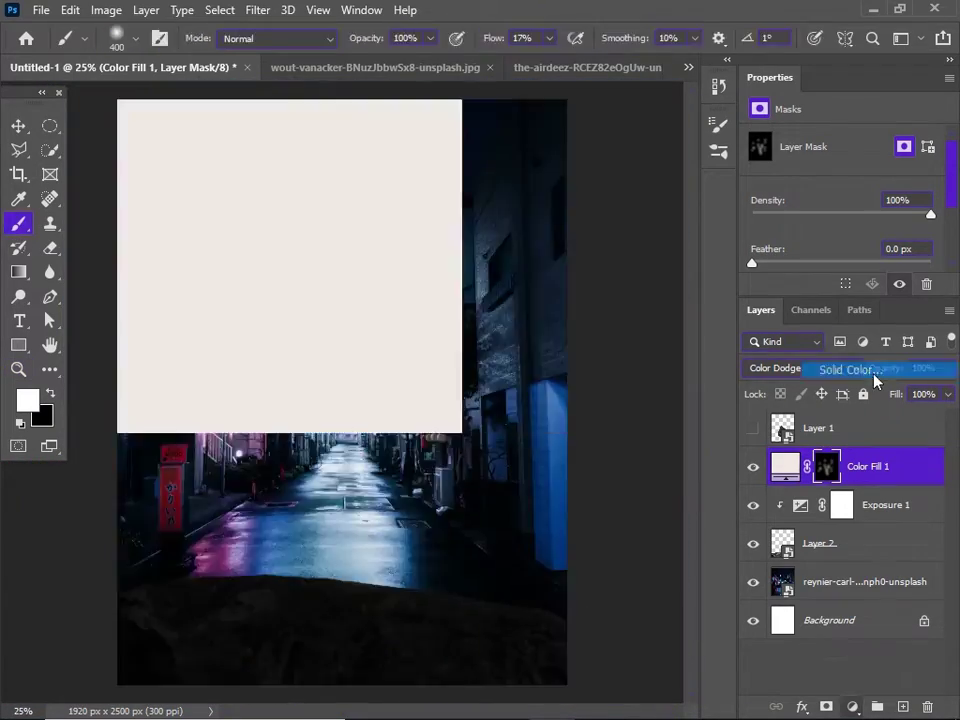
drag(520, 194, 518, 166)
drag(466, 188, 477, 147)
key(Return)
Invert the red fill's mask and paint a red glow over the street sign, keeping the Normal blend mode.
click(785, 368)
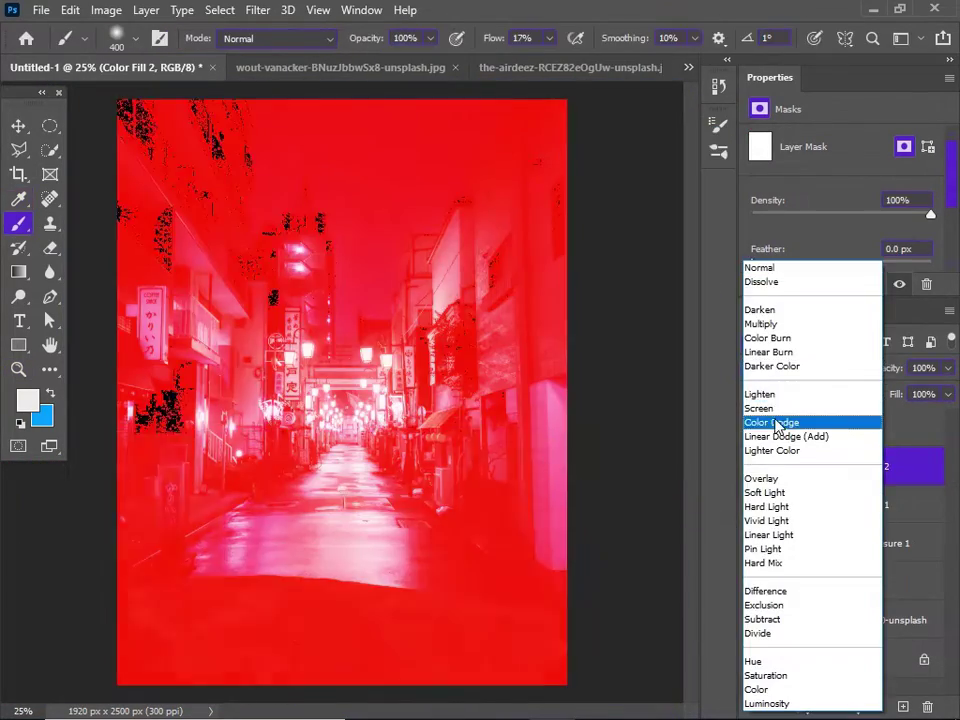
key(Escape)
key(ctrl+i)
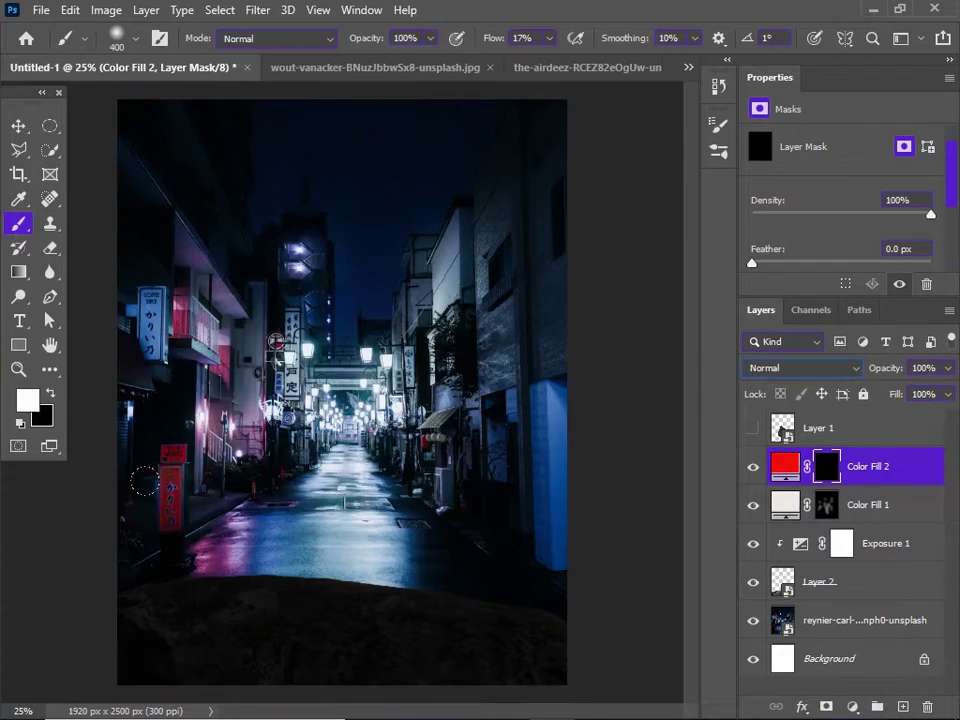
key(z)
click(171, 497)
click(187, 588)
key(b)
drag(187, 588, 190, 470)
drag(160, 420, 176, 338)
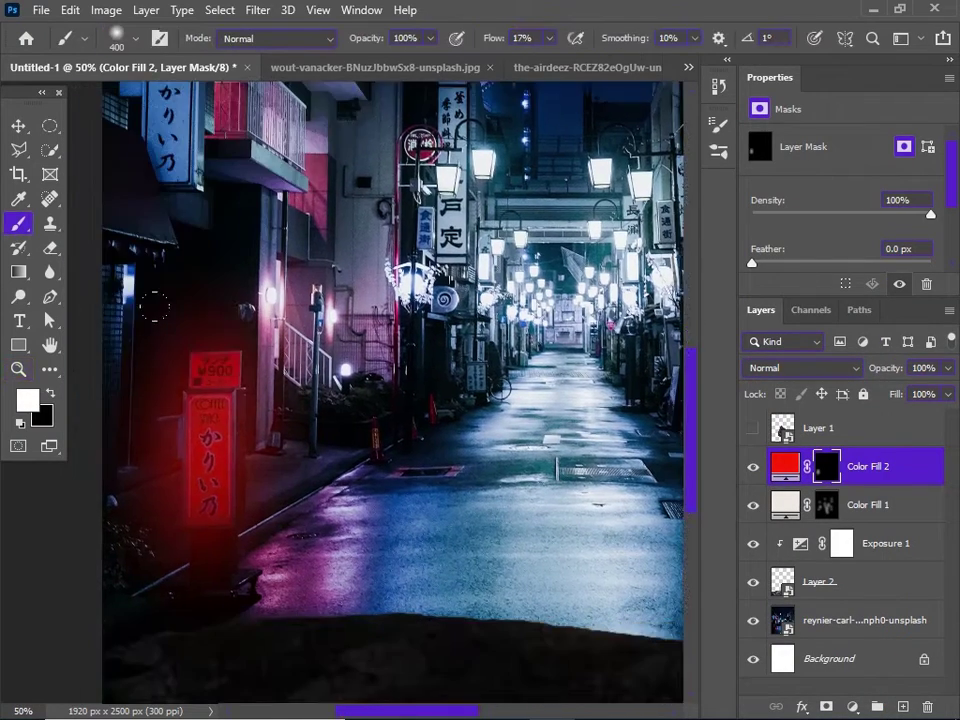
Paint more highlights on the off-white fill's mask over the buildings and wet road.
key(ctrl+minus)
click(826, 505)
drag(184, 265, 184, 350)
drag(371, 193, 275, 332)
click(358, 588)
drag(358, 588, 392, 432)
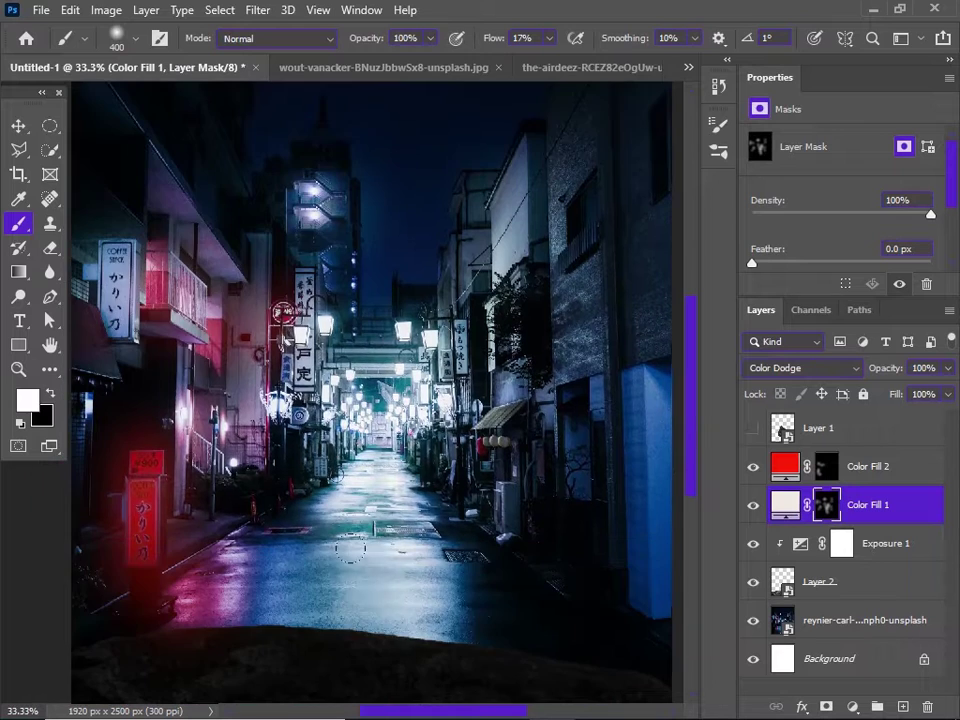
click(370, 571)
Add a pale light-blue solid colour fill above the red fill.
key(z)
alt+click(396, 561)
click(785, 466)
click(852, 707)
click(884, 386)
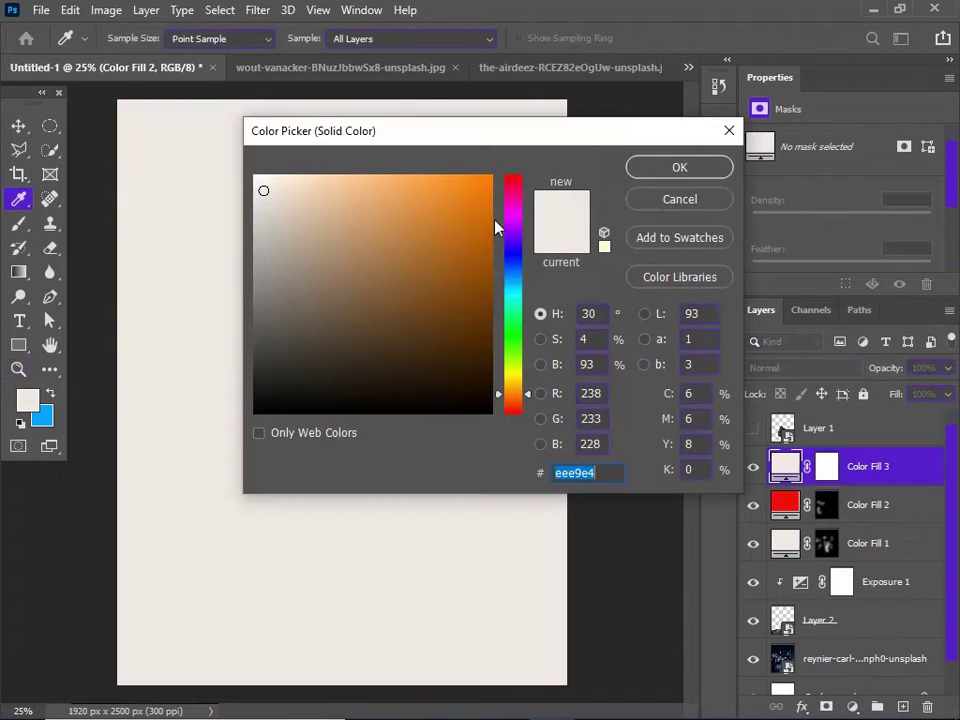
drag(512, 258, 515, 285)
click(295, 178)
click(680, 167)
Set the light-blue fill to Screen and, through an inverted mask, paint a large soft glow around the street lamps.
click(790, 368)
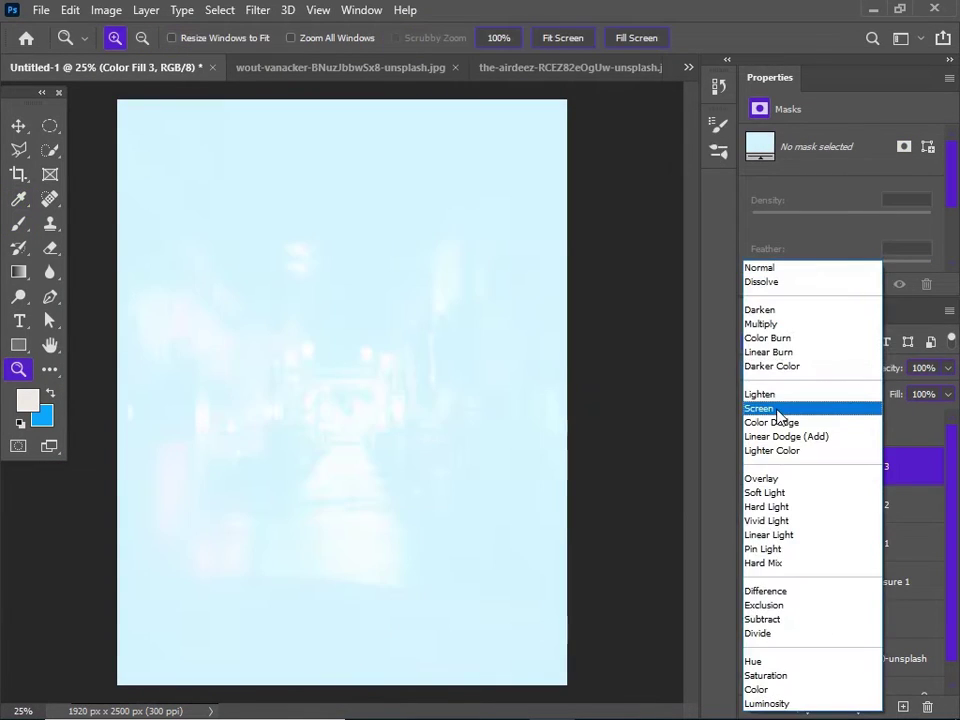
click(779, 410)
click(825, 468)
key(ctrl+i)
key(b)
key(d)
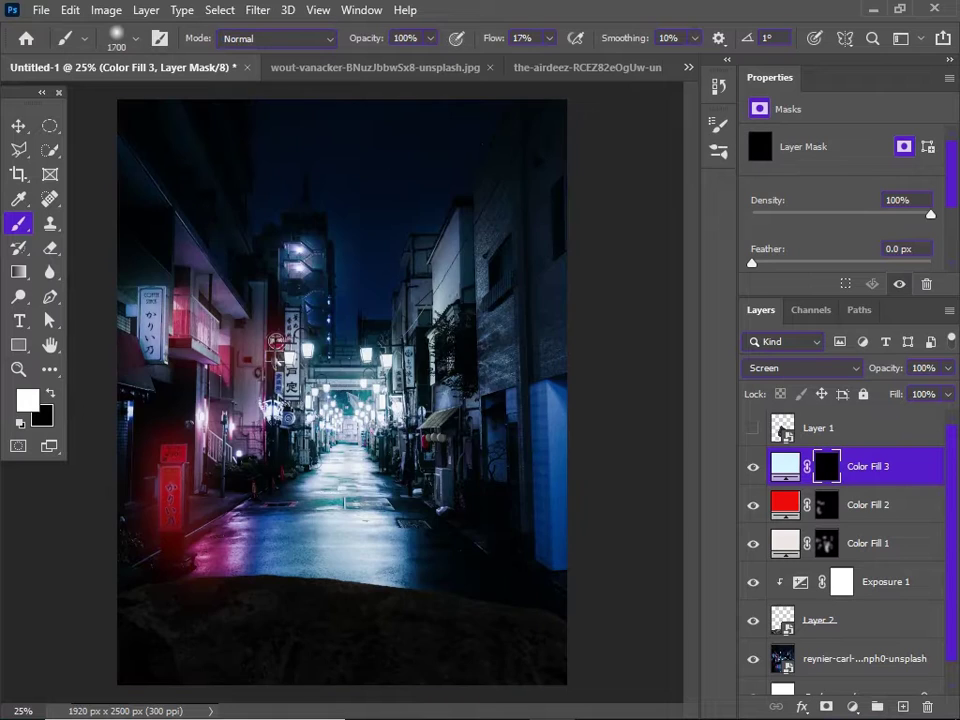
mouse_move(352, 411)
mouse_down()
mouse_move(335, 440)
mouse_move(328, 410)
mouse_up()
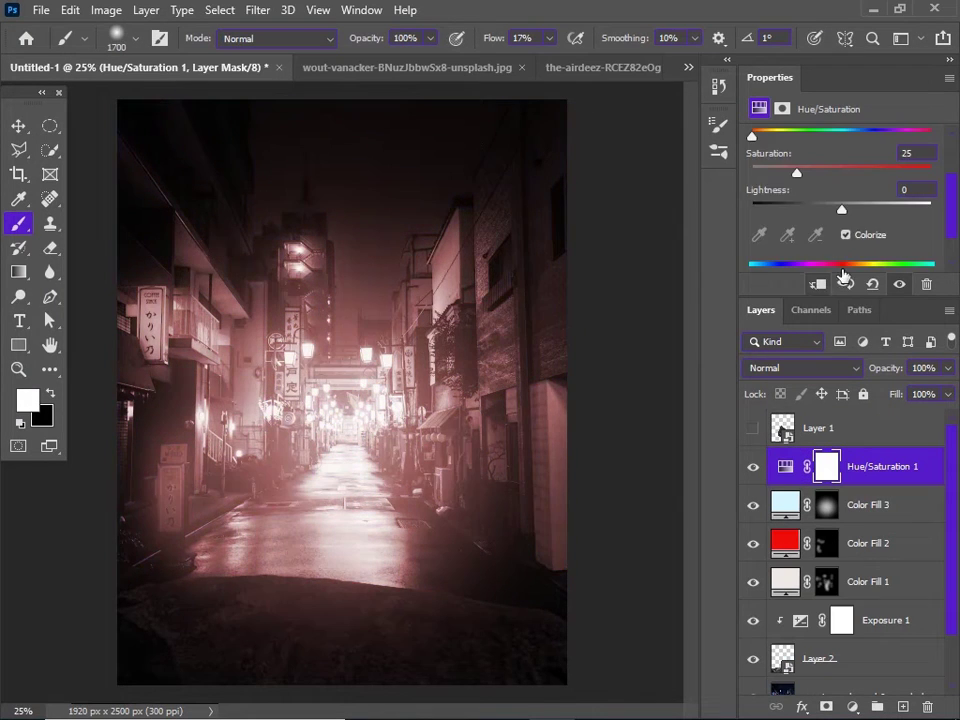
Set the colorized Hue/Saturation adjustment to Saturation 100 and Lightness +15, and invert its mask.
scroll(842, 271, up, 2)
drag(797, 232, 930, 233)
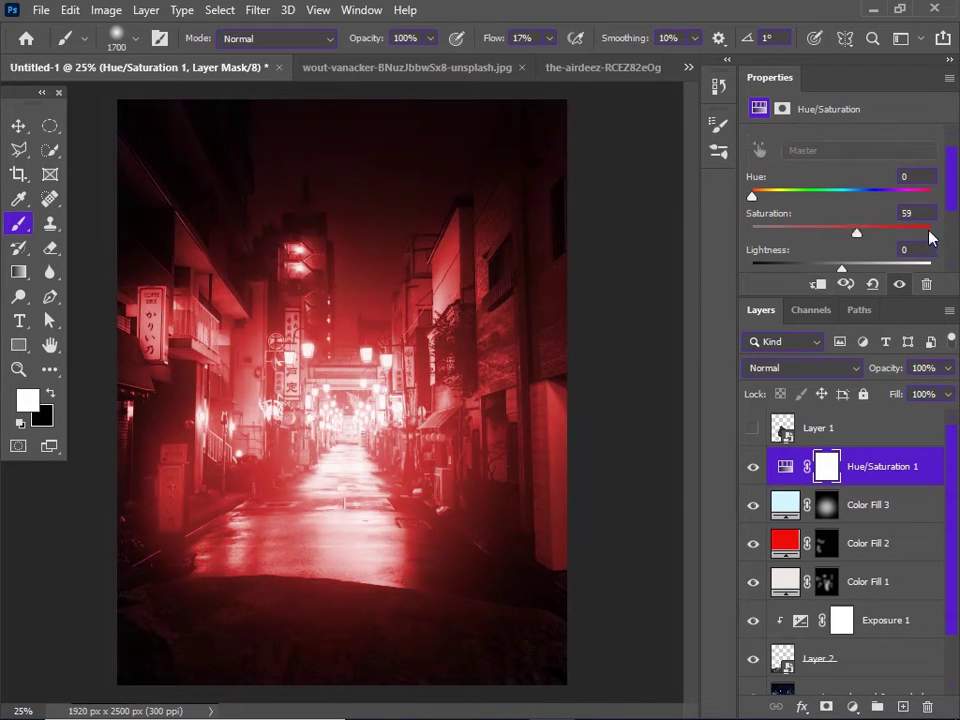
scroll(900, 210, down, 1)
drag(842, 222, 855, 224)
key(ctrl+i)
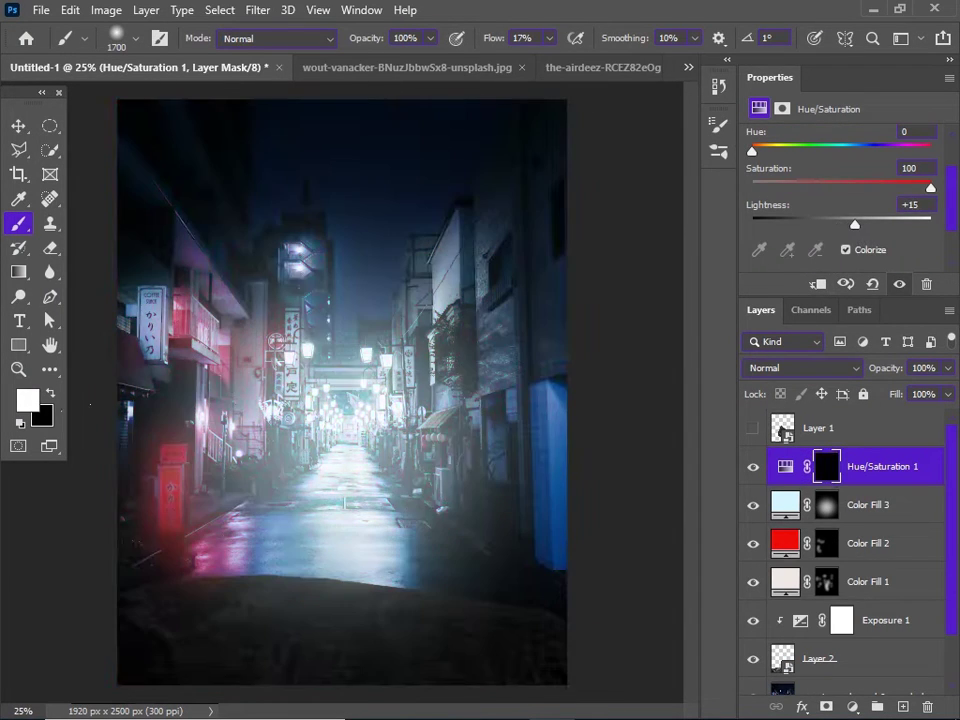
scroll(172, 497, up, 3)
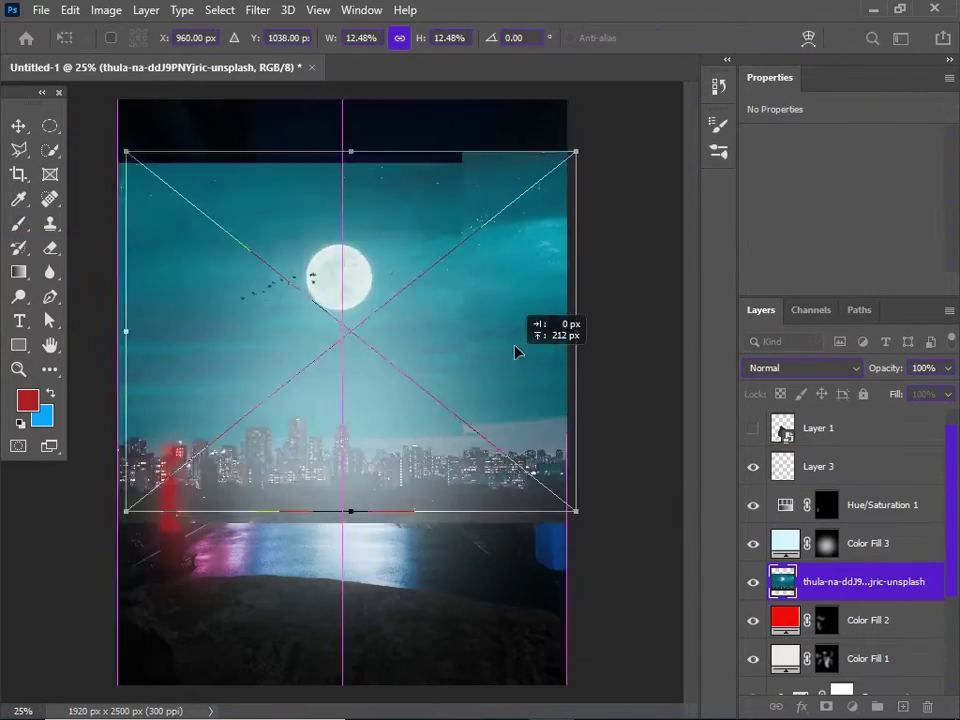
Move the moon photo up into the sky and paint on its black mask to reveal only the moon.
mouse_move(516, 349)
mouse_down()
mouse_move(523, 304)
mouse_move(564, 274)
mouse_up()
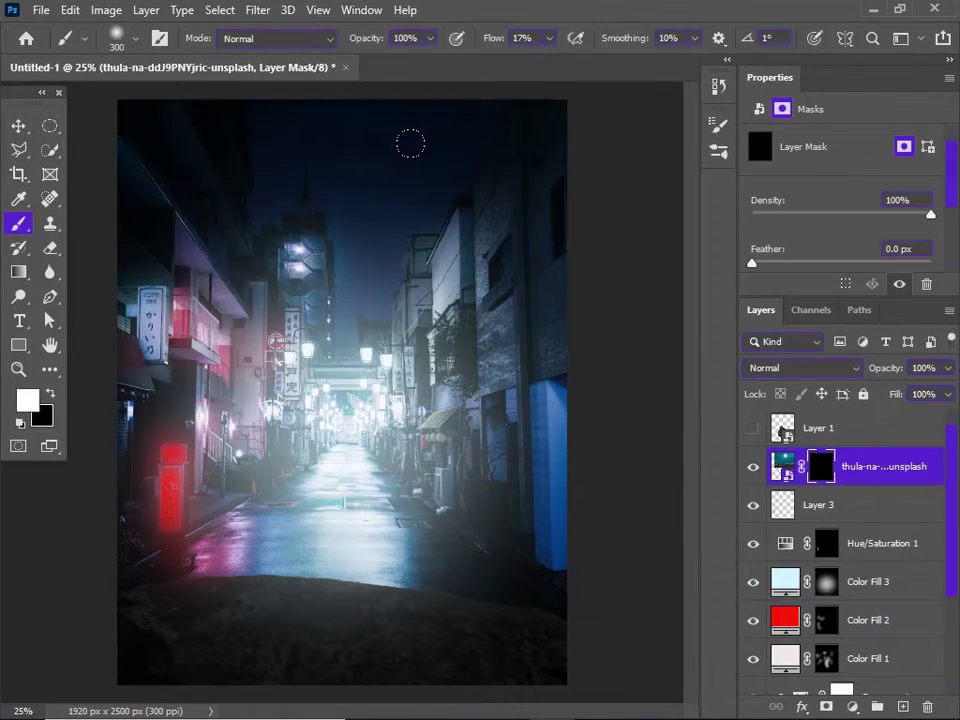
mouse_move(410, 144)
mouse_down()
mouse_move(336, 201)
mouse_move(447, 185)
mouse_up()
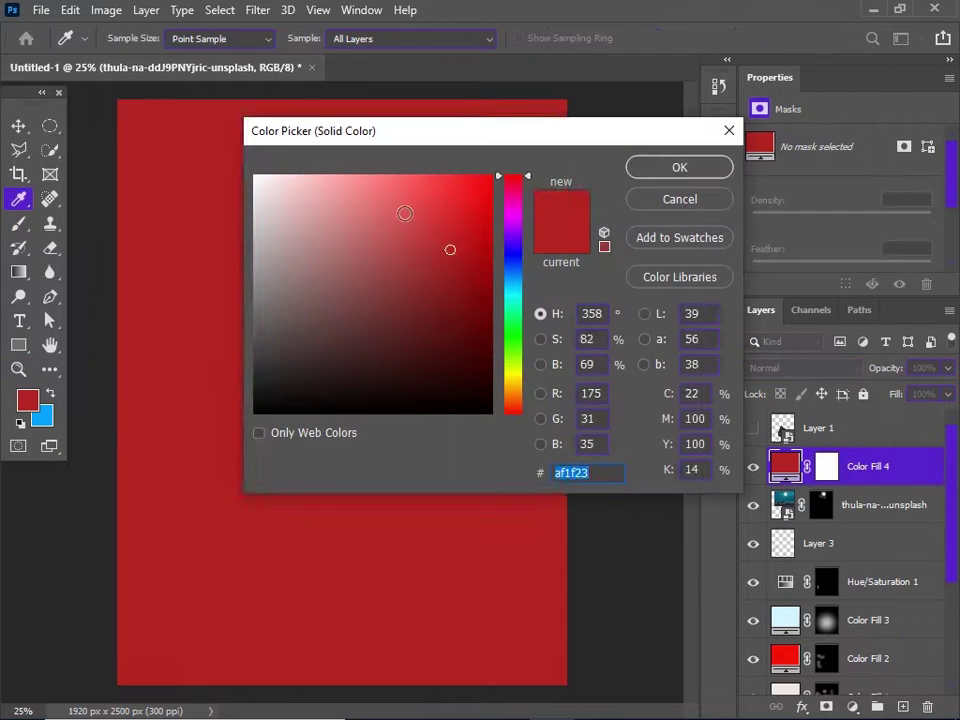
Give the new solid colour fill above the moon photo a pale blue colour.
text(ffd9da)
click(652, 174)
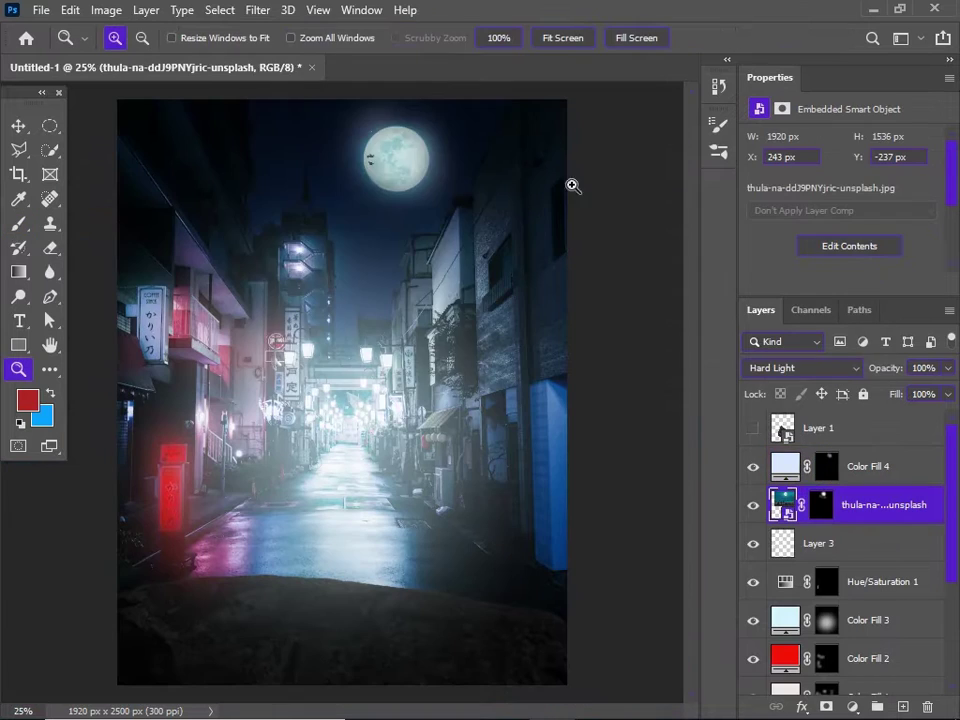
Apply a Gaussian Blur filter to the moon photo layer.
click(258, 10)
mouse_move(400, 221)
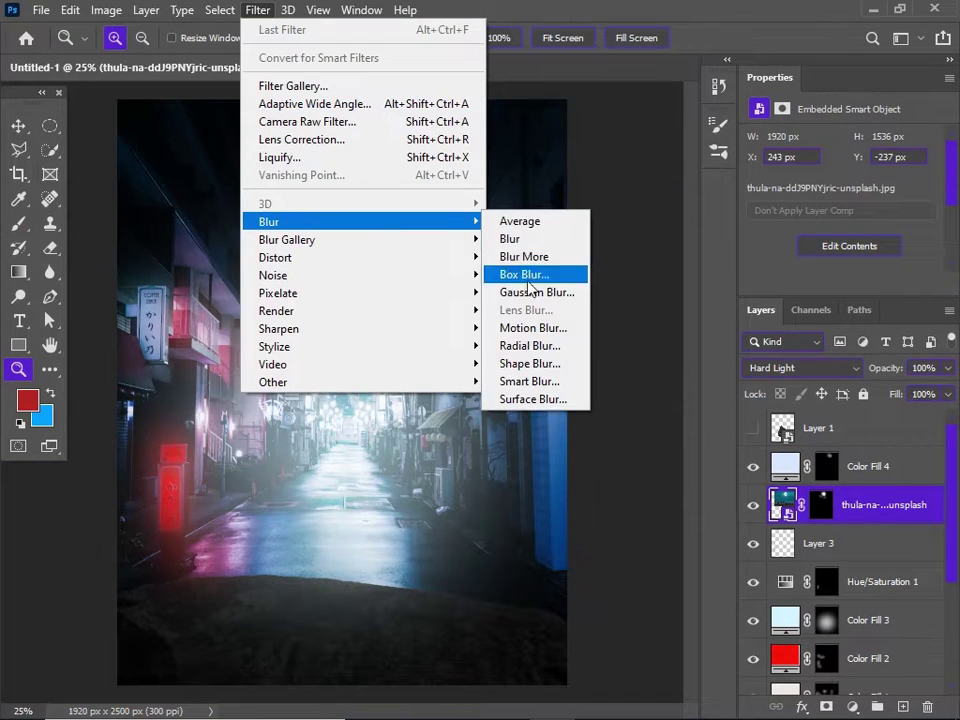
click(520, 293)
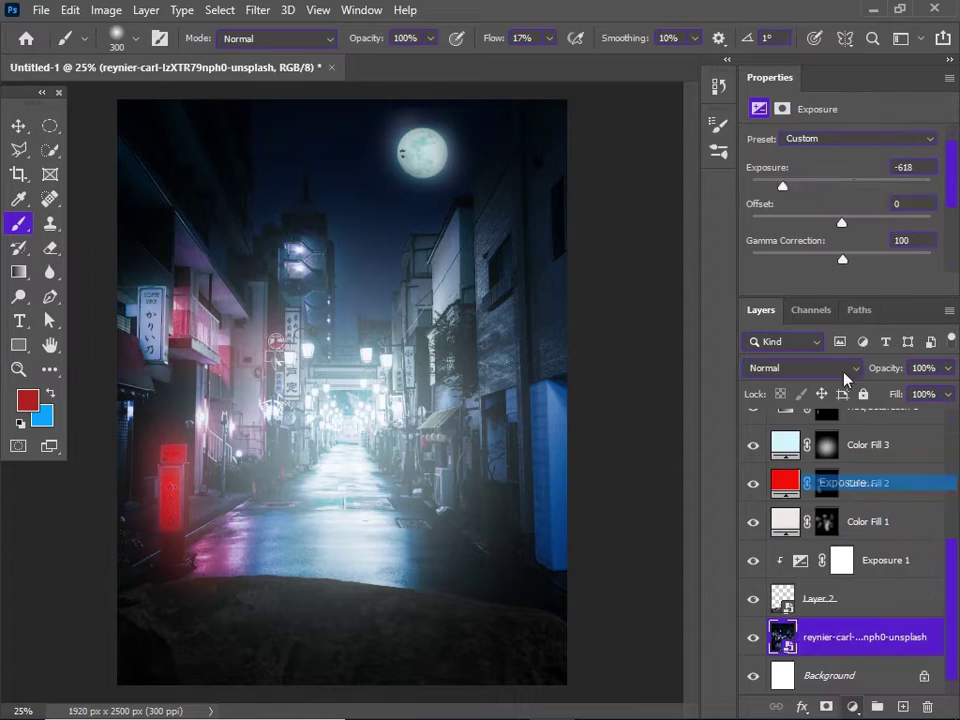
Set the street photo's clipped Exposure adjustment to +4.50 and adjust its Blend If shadow slider for the underlying layer.
drag(879, 185, 897, 185)
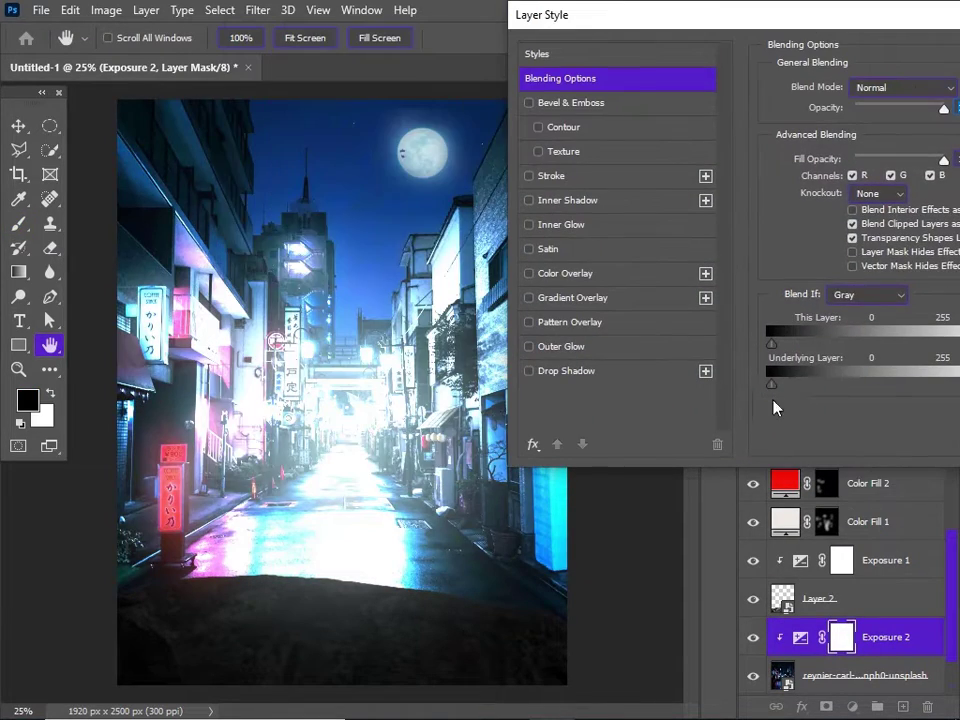
mouse_move(769, 388)
mouse_down()
mouse_move(782, 392)
mouse_move(775, 400)
mouse_move(755, 392)
mouse_up()
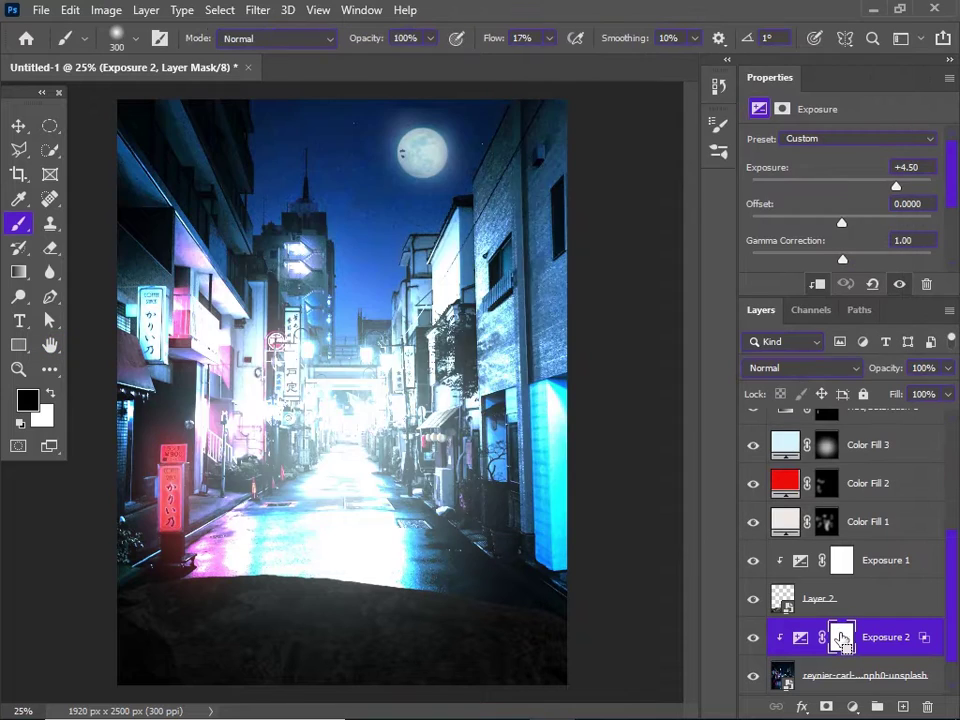
Invert the street photo's Exposure adjustment mask to hide the brightening.
key(ctrl+i)
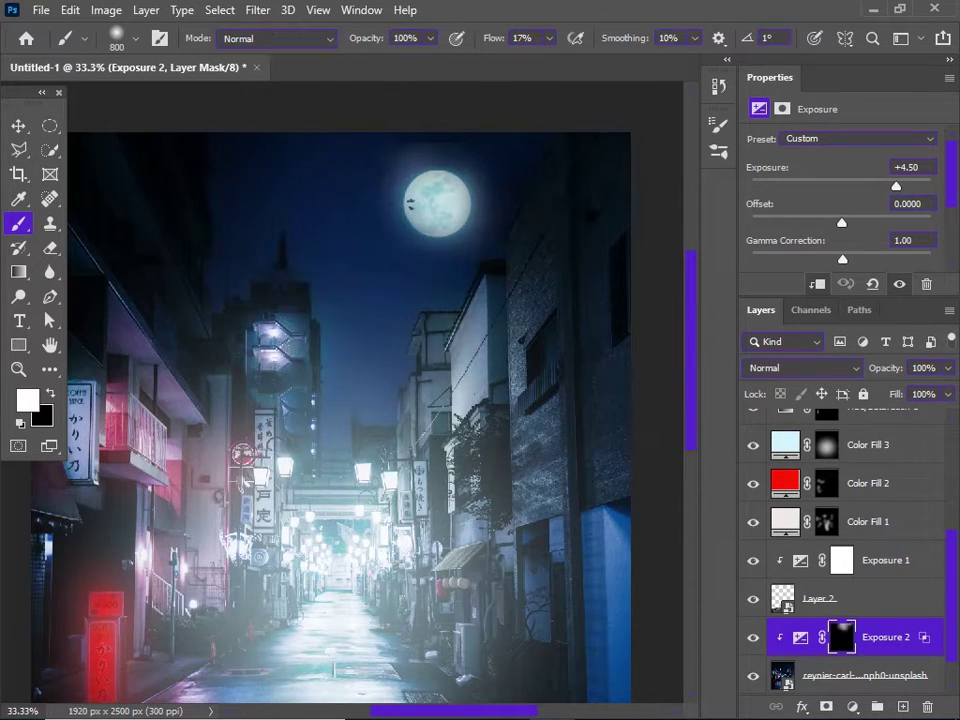
key(ctrl+minus)
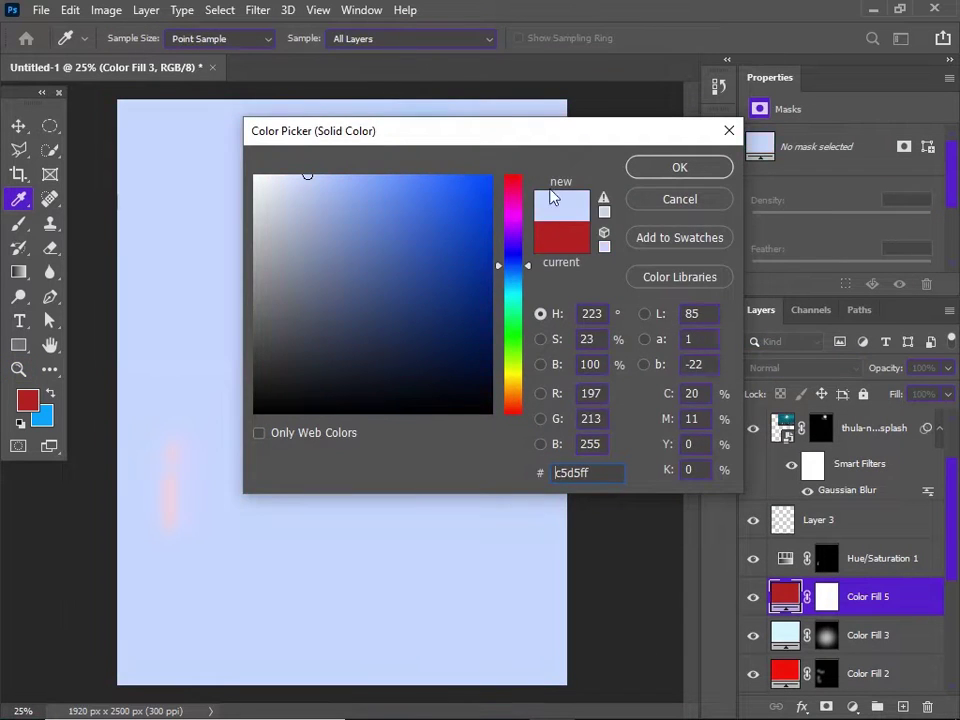
Give the new solid colour fill the pale blue c5d5ff, invert its mask and paint a soft glow over the street's centre.
click(679, 168)
click(828, 598)
key(ctrl+i)
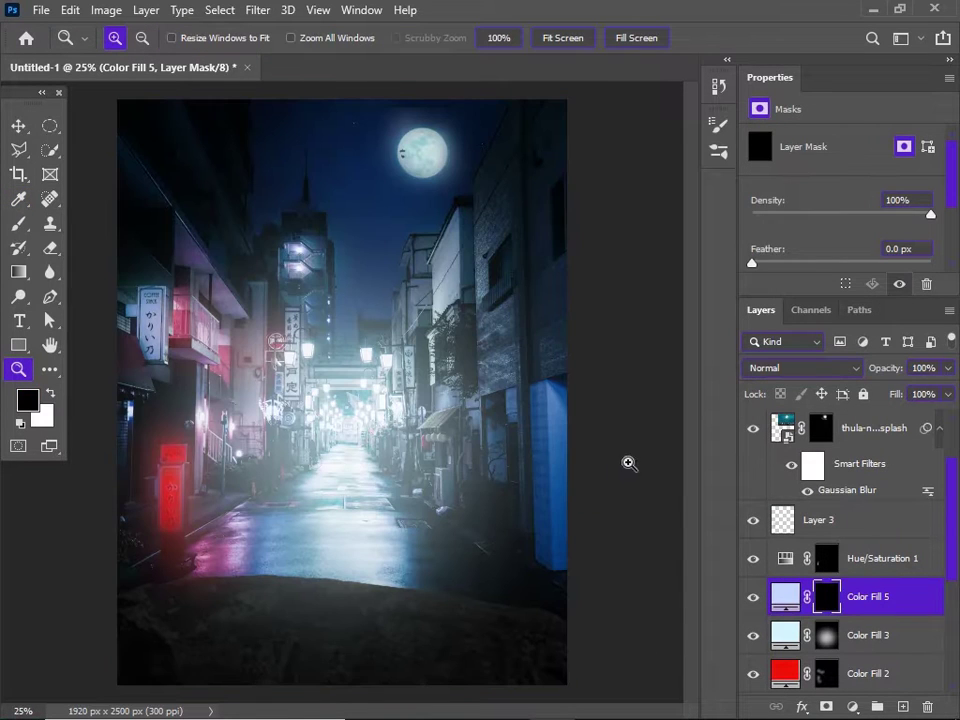
key(b)
drag(215, 340, 305, 330)
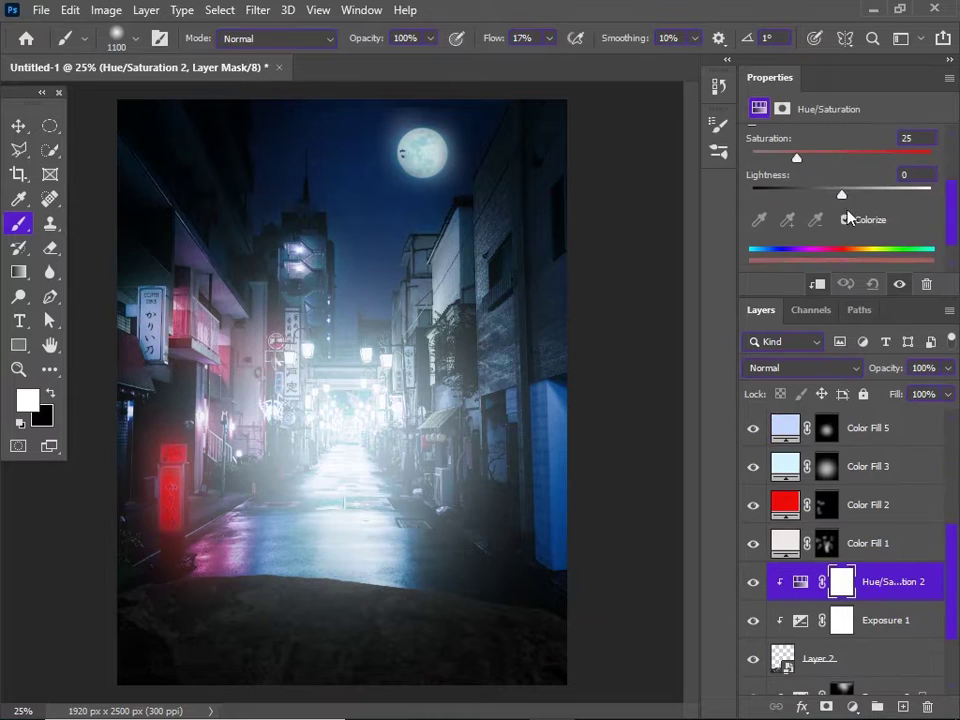
Set the rock's colorized Hue/Saturation adjustment to saturation 0 and lightness +71, and raise its Blend If shadow slider for the underlying layer.
drag(841, 194, 883, 194)
drag(797, 157, 752, 157)
drag(883, 194, 906, 194)
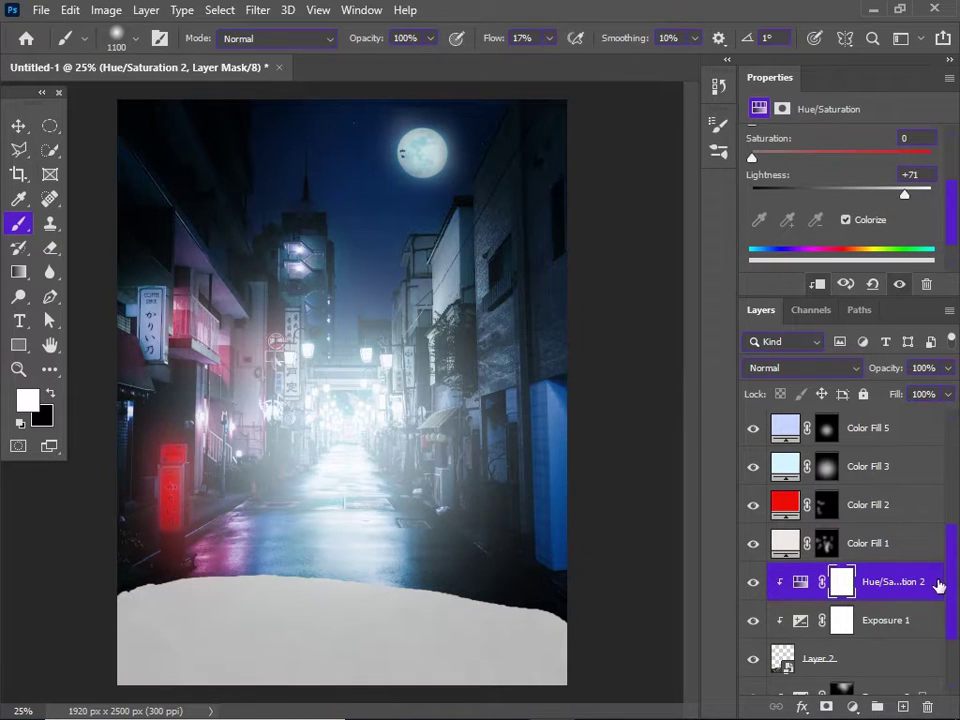
double_click(938, 585)
drag(350, 76, 549, 14)
mouse_move(634, 384)
mouse_down()
mouse_move(653, 384)
mouse_move(638, 386)
mouse_up()
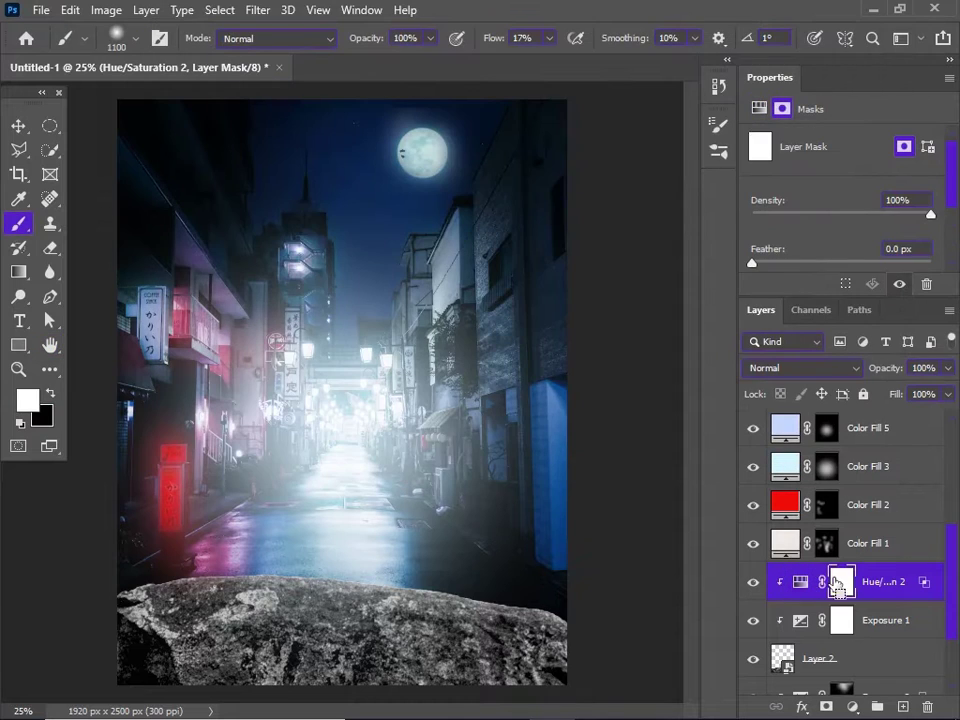
Invert the rock's Hue/Saturation mask and paint the brightening back in along the rock's upper part.
key(ctrl+i)
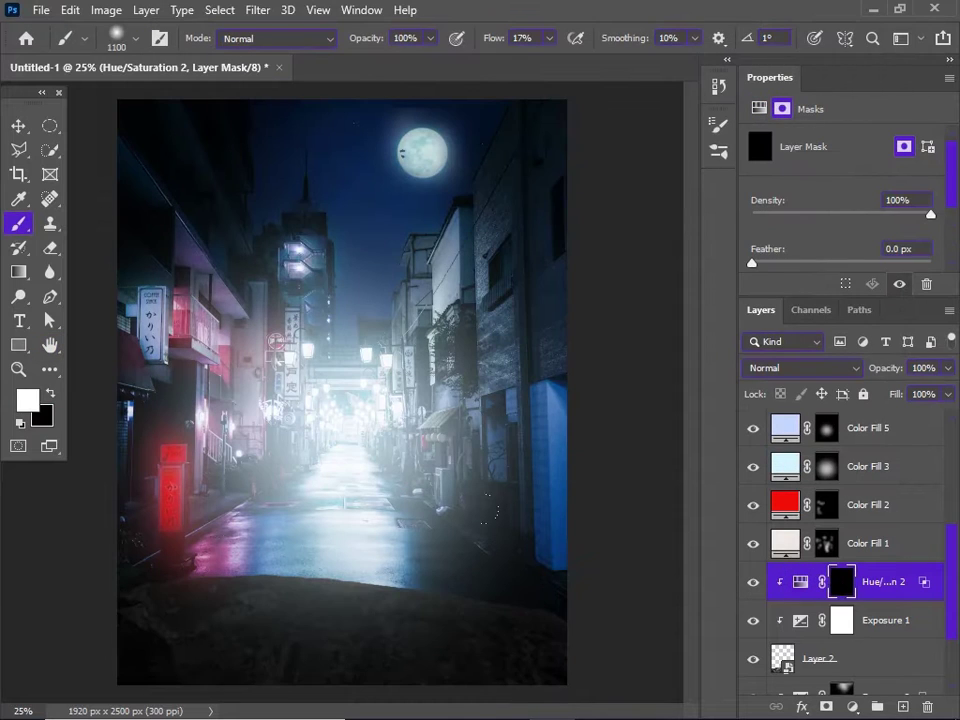
drag(503, 590, 190, 525)
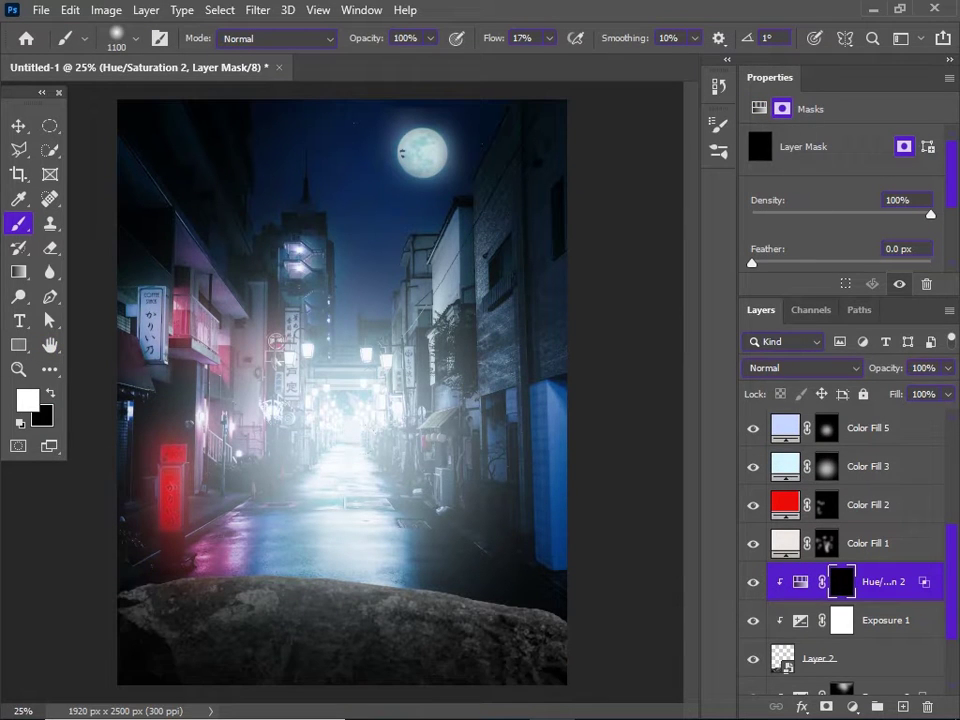
Add a solid colour fill of fff3f3 clipped above the rock's adjustments and invert its mask.
scroll(880, 510, up, 3)
scroll(856, 600, down, 3)
click(852, 706)
click(857, 388)
click(264, 175)
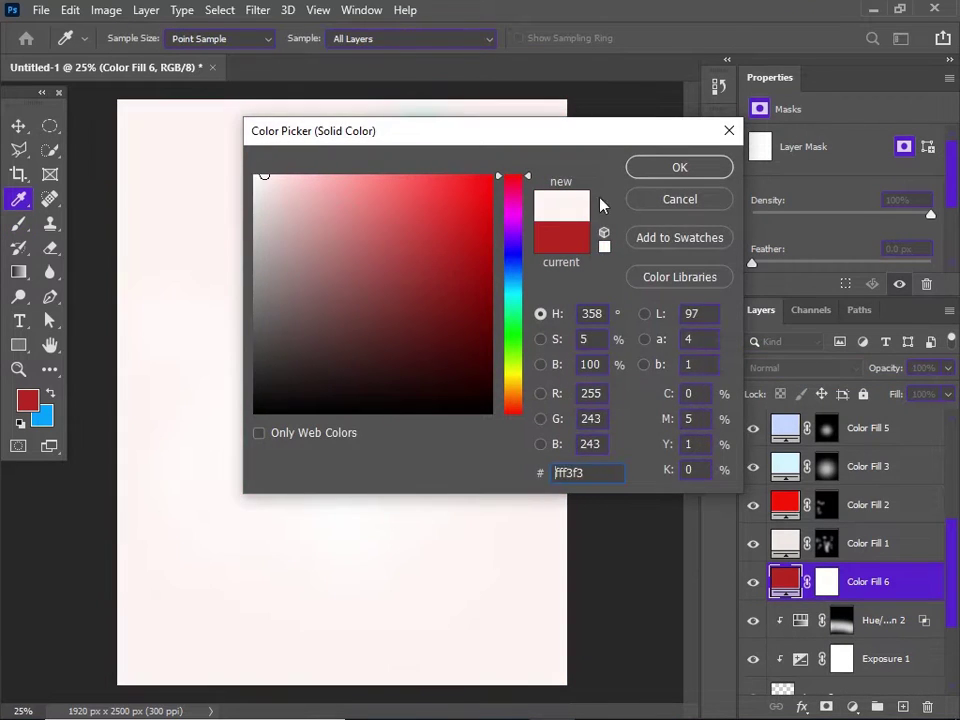
click(679, 167)
alt+click(849, 600)
key(ctrl+i)
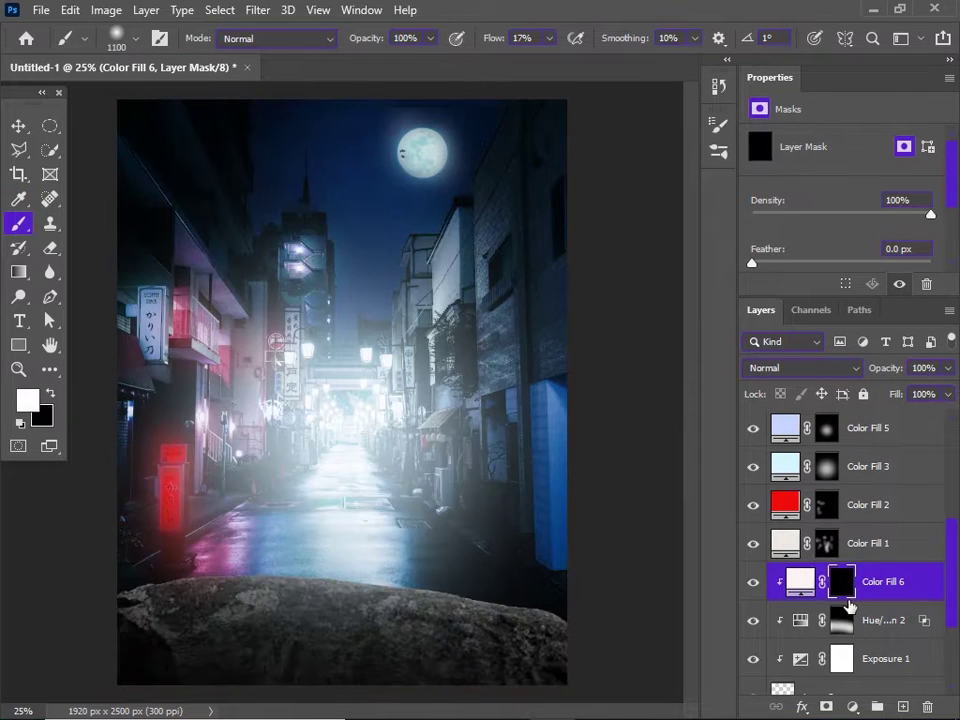
Paint a thin rim light along the rock's top edge on the clipped fill's mask and adjust its Blend If underlying shadow slider.
ctrl+click(152, 583)
ctrl+click(152, 583)
ctrl+click(152, 583)
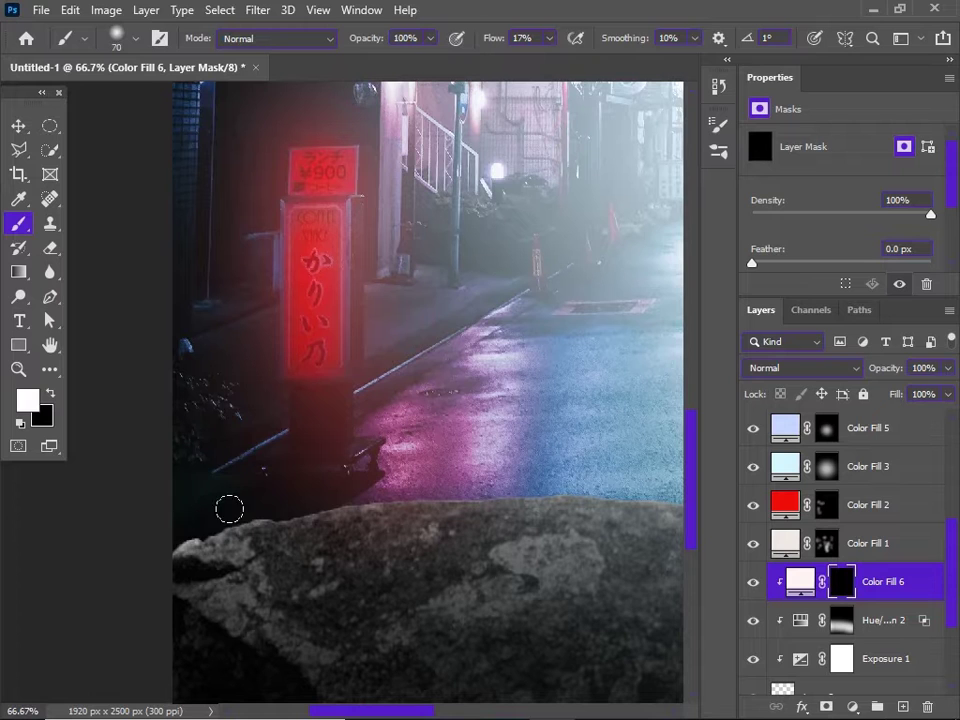
scroll(190, 488, right, 3)
scroll(546, 495, right, 5)
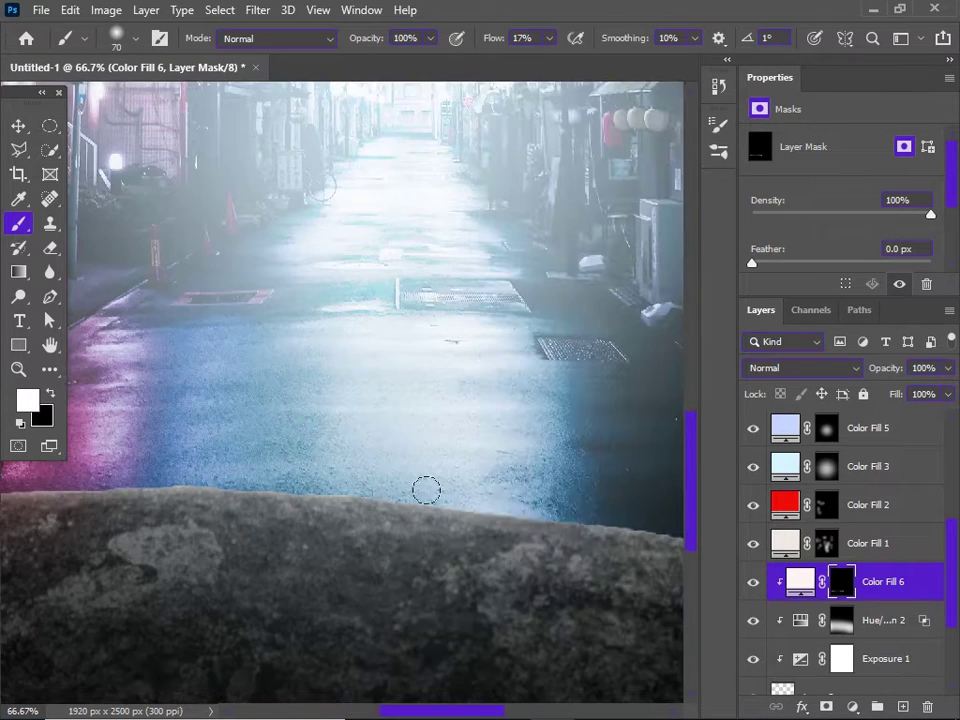
drag(574, 524, 280, 485)
mouse_move(280, 500)
mouse_down()
mouse_move(499, 542)
mouse_move(345, 526)
mouse_up()
ctrl+alt+click(449, 551)
ctrl+alt+click(449, 551)
ctrl+alt+click(449, 551)
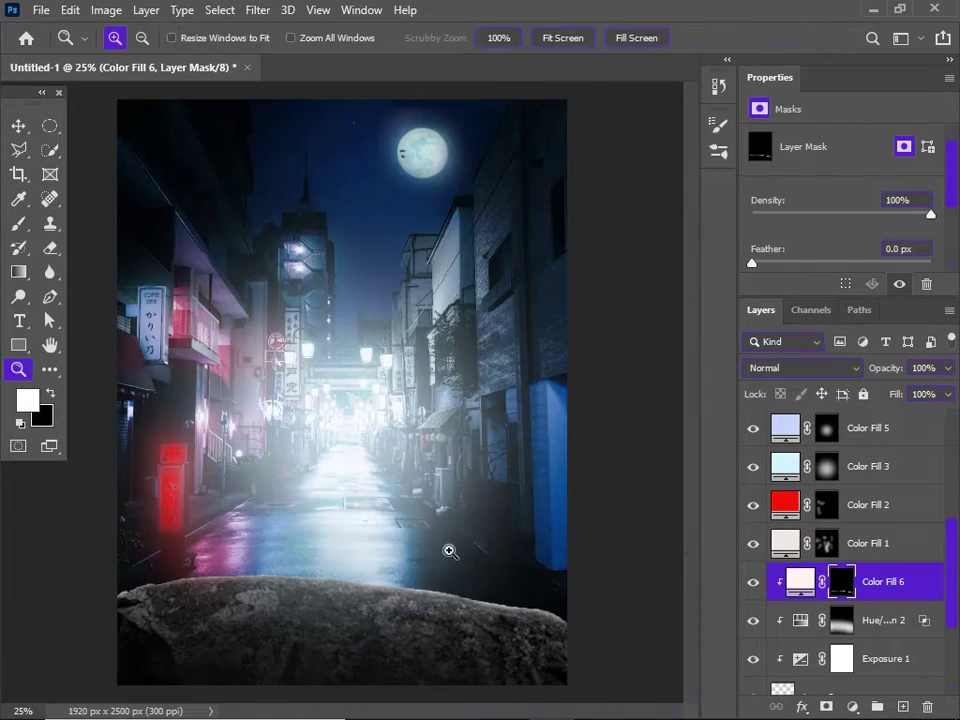
double_click(918, 584)
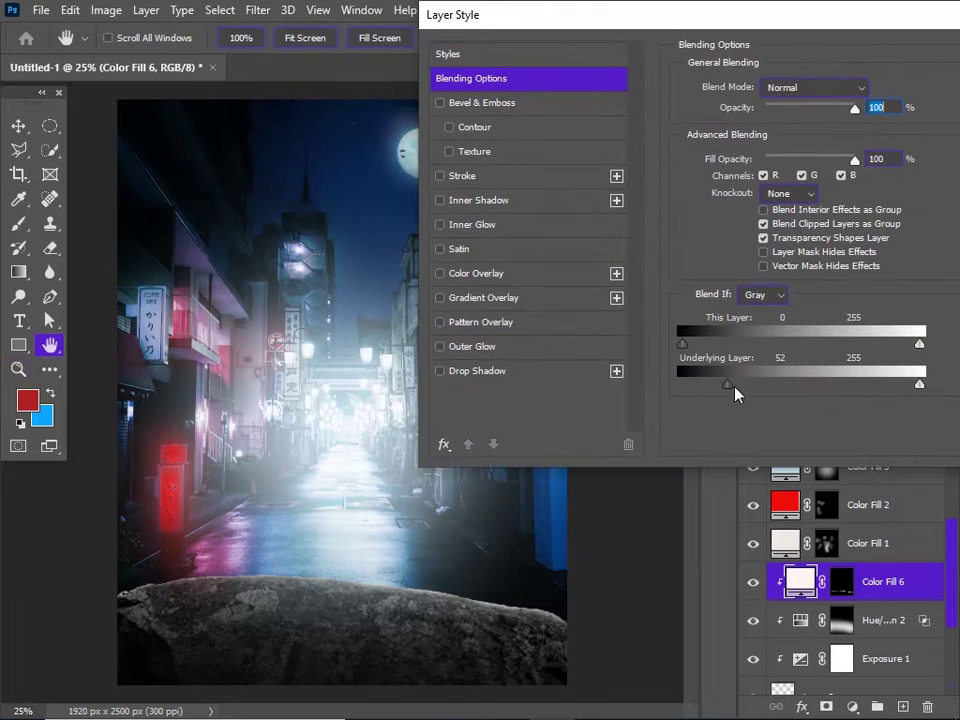
drag(735, 393, 762, 387)
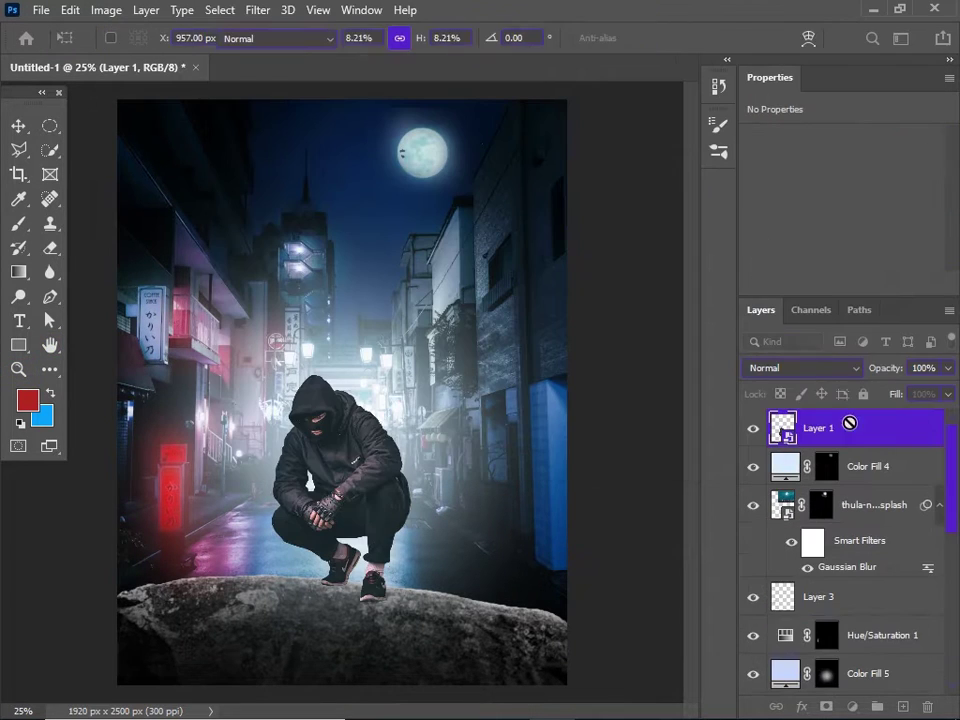
Darken the crouching man by setting his clipped Exposure adjustment to -3.32.
key(b)
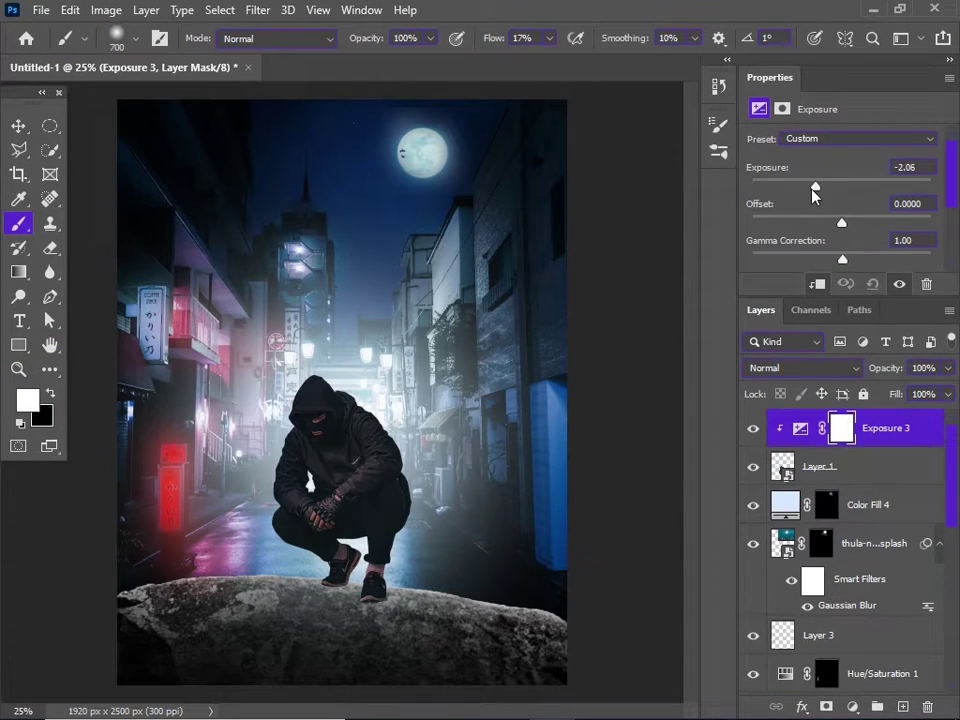
drag(814, 189, 797, 187)
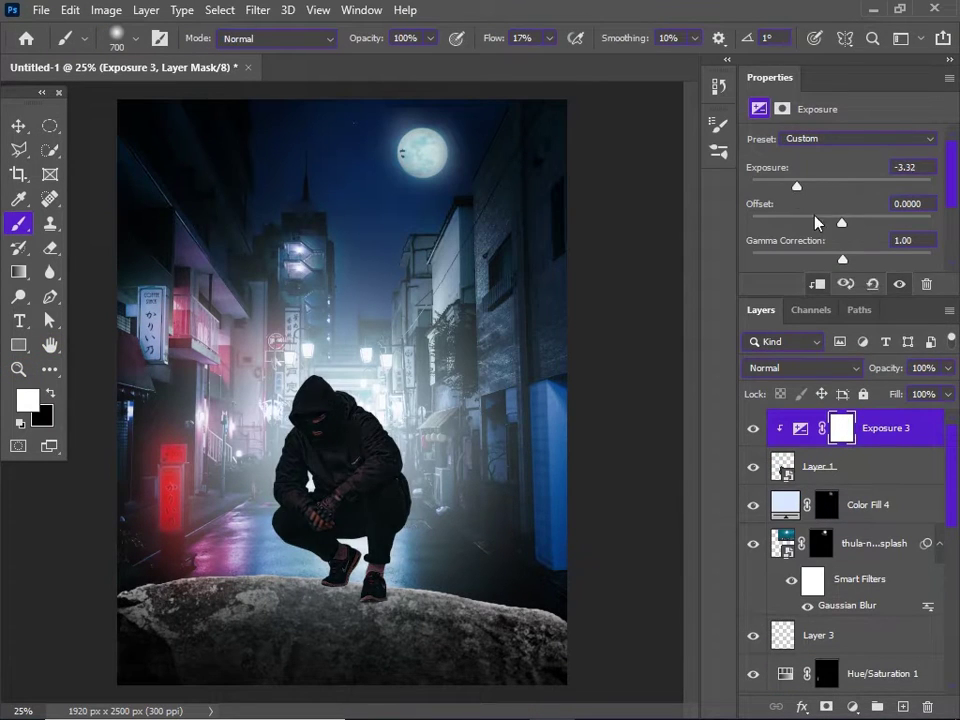
Add a pale blue solid colour fill clipped to the man and split its Blend If underlying shadow slider for a smooth transition.
click(852, 707)
click(866, 381)
drag(308, 201, 288, 175)
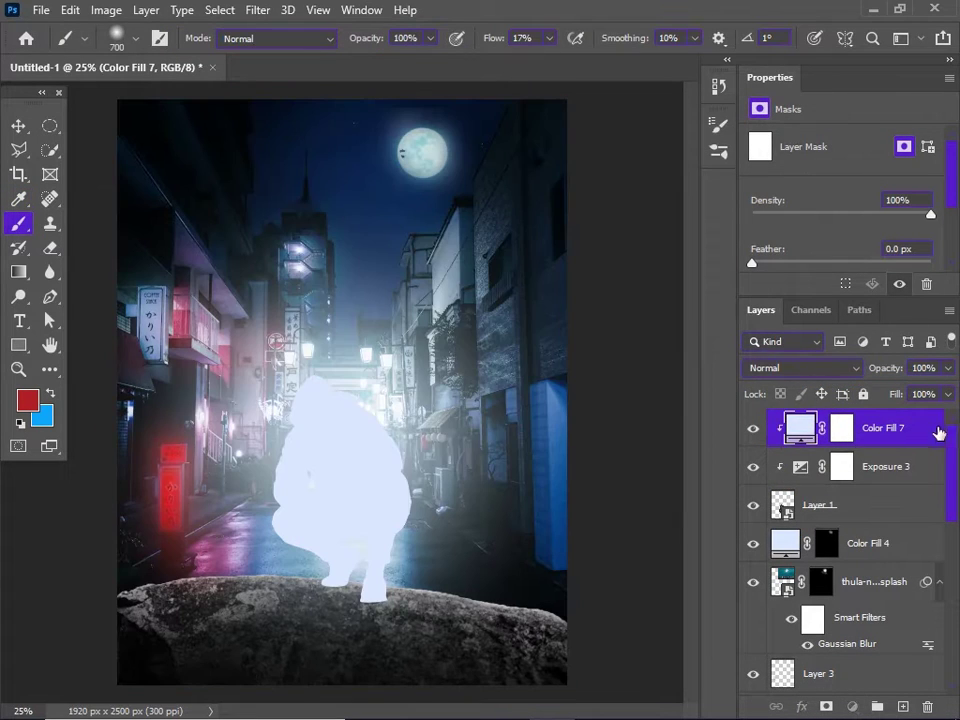
double_click(938, 432)
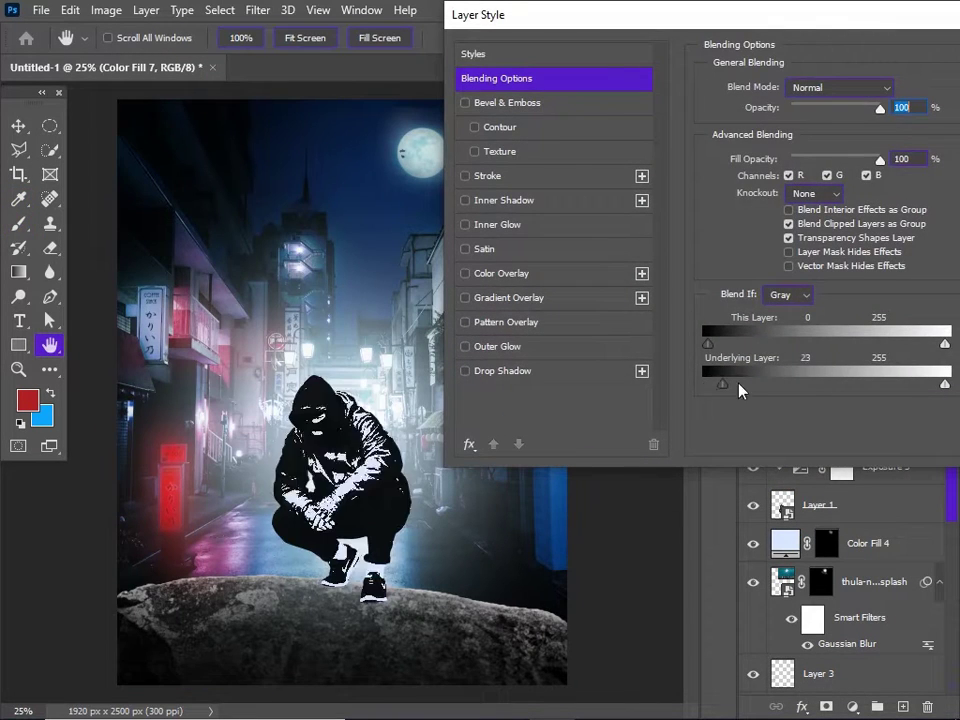
mouse_move(744, 388)
mouse_down()
mouse_move(714, 389)
mouse_move(733, 389)
mouse_up()
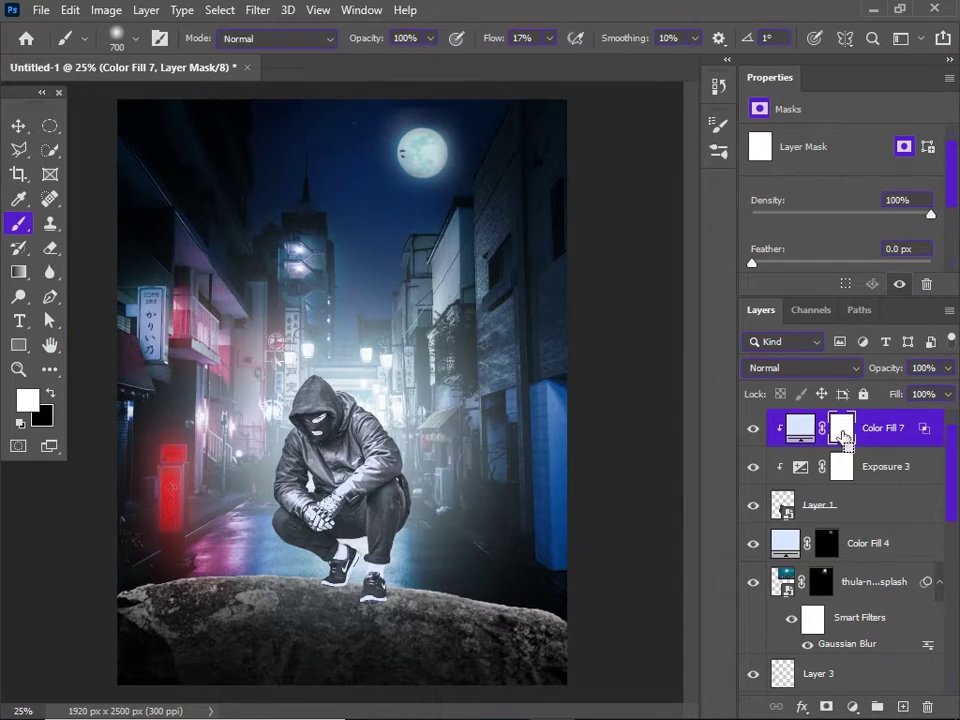
Invert the man's colour fill mask and paint soft light onto his shoulders and sleeves.
key(ctrl+i)
ctrl+click(426, 522)
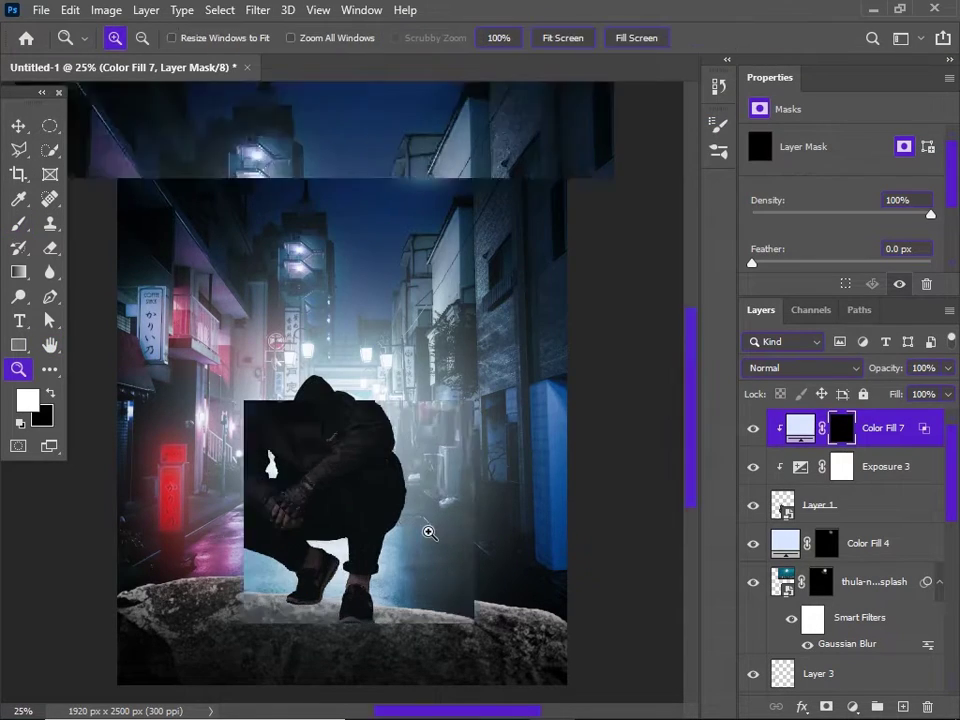
ctrl+click(425, 520)
ctrl+click(425, 520)
mouse_move(374, 422)
mouse_down()
mouse_move(309, 223)
mouse_move(395, 344)
mouse_up()
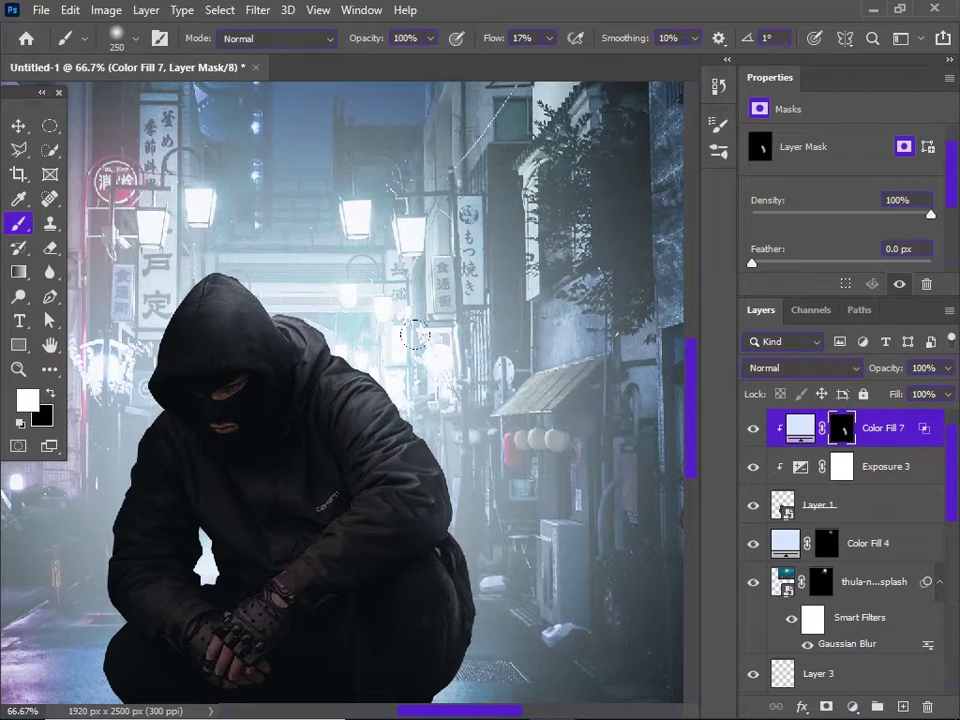
scroll(413, 335, left, 5)
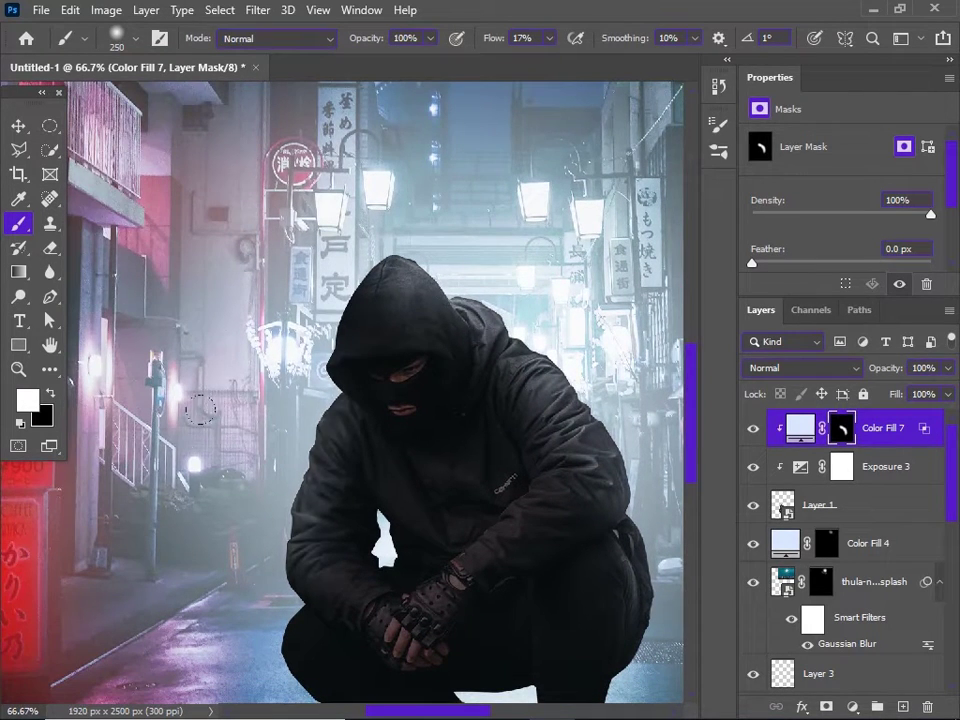
key(x)
scroll(369, 345, down, 4)
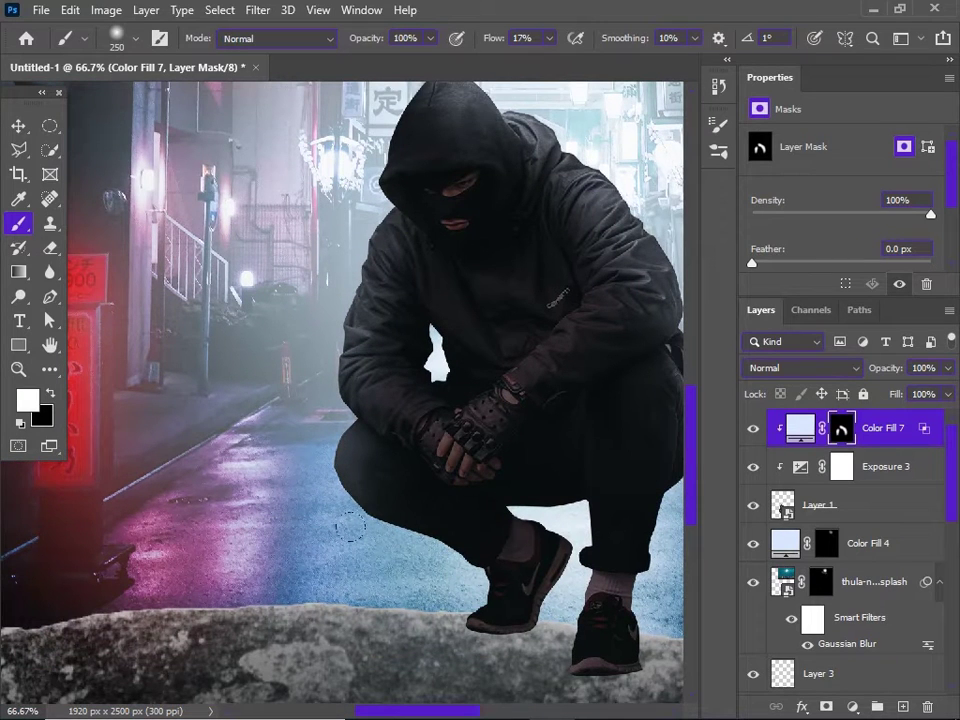
Paint pale blue light along the edges of the man's trouser legs and ankles with a smaller brush.
ctrl+double_click(568, 527)
key(bracketleft)
key(bracketleft)
key(bracketleft)
key(bracketleft)
key(bracketleft)
key(bracketleft)
key(x)
mouse_move(505, 500)
mouse_down()
mouse_move(435, 510)
mouse_move(425, 502)
mouse_up()
mouse_move(560, 513)
mouse_down()
mouse_move(421, 429)
mouse_move(440, 595)
mouse_move(470, 373)
mouse_up()
drag(470, 545, 475, 640)
drag(620, 200, 434, 320)
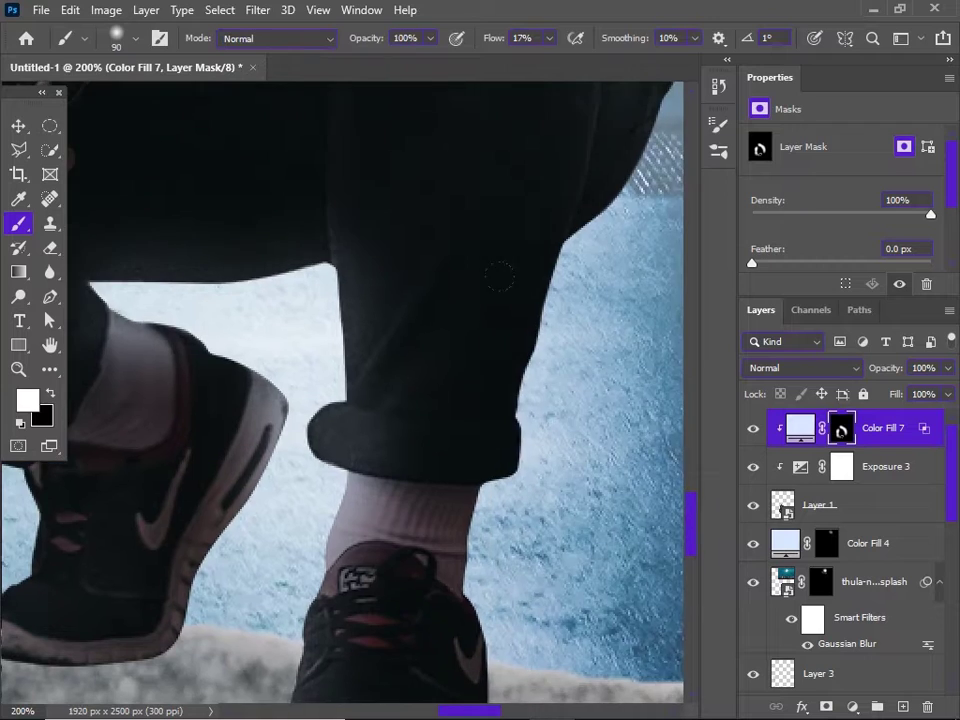
Extend the pale blue light on the man's colour fill mask along his hip and outer thigh.
alt+click(575, 296)
alt+click(576, 296)
key(b)
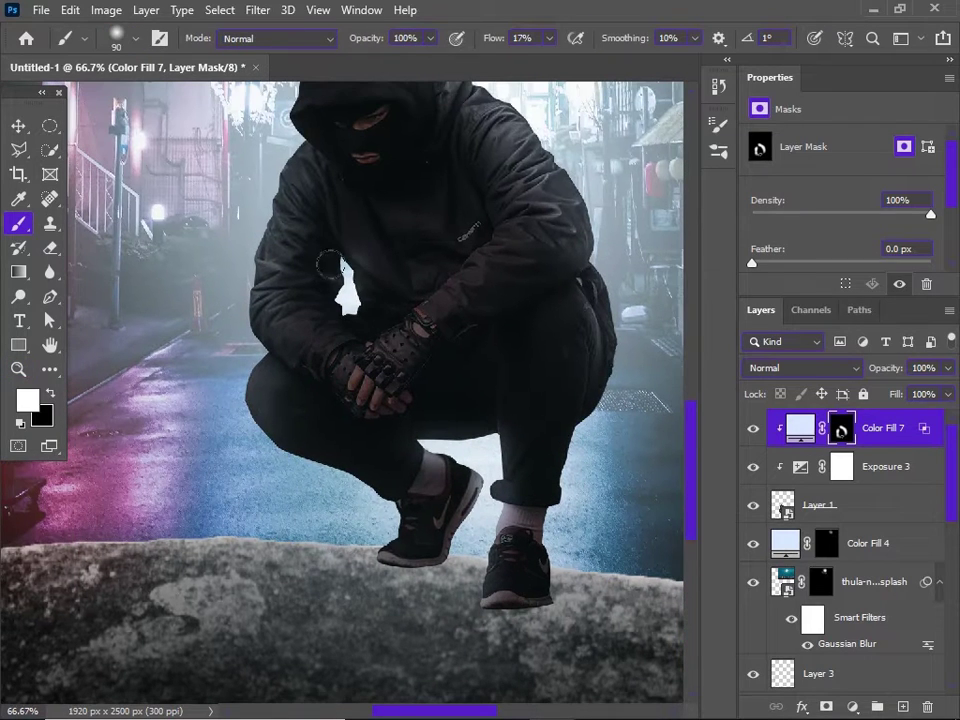
key(x)
scroll(465, 432, up, 2)
scroll(558, 320, right, 1)
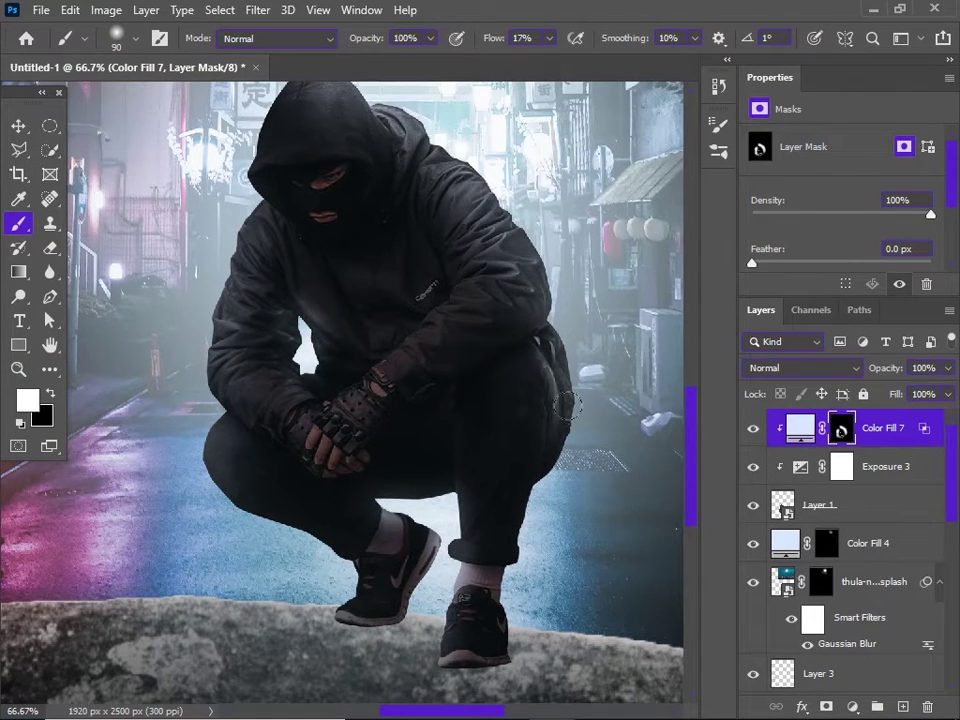
Paint black contact shadows on the rock beneath both shoes on a new layer below the man.
key(z)
click(508, 529)
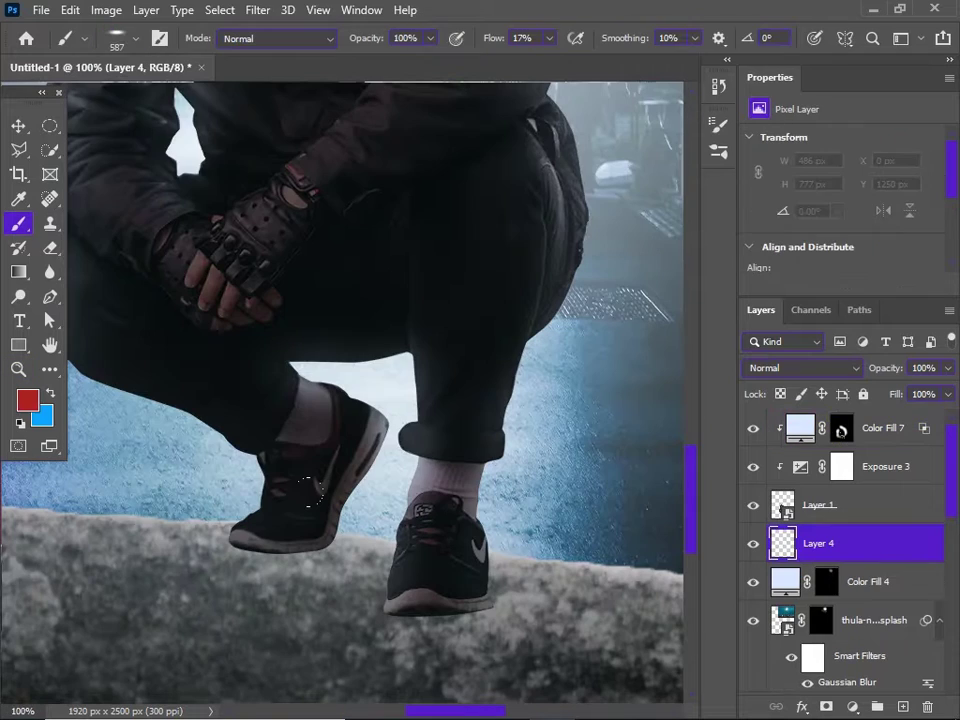
scroll(313, 537, up, 1)
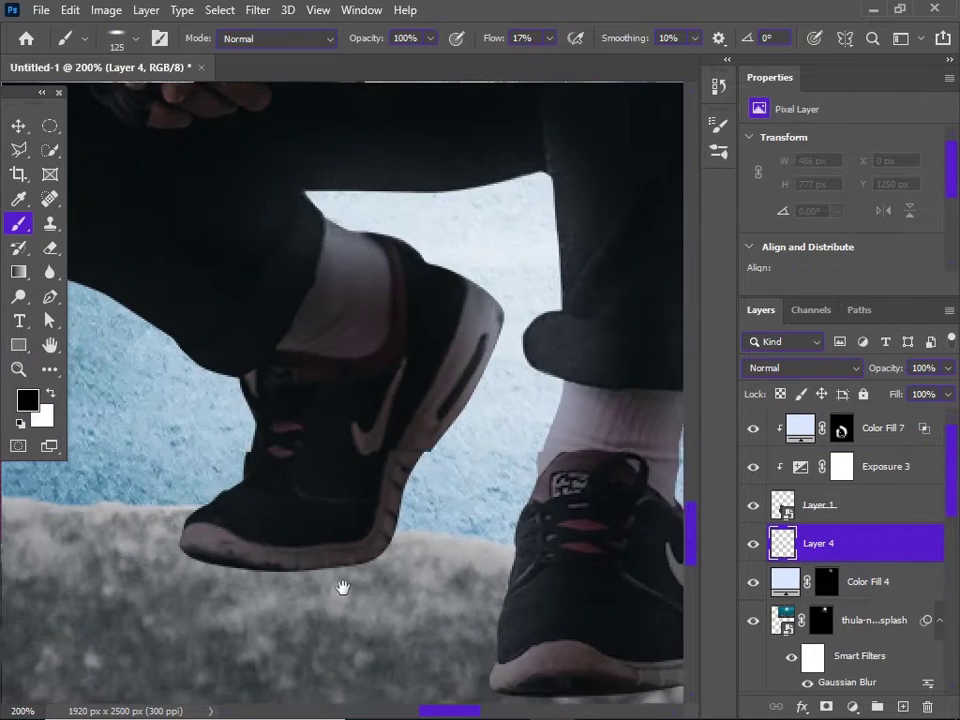
drag(233, 563, 312, 582)
drag(355, 563, 338, 565)
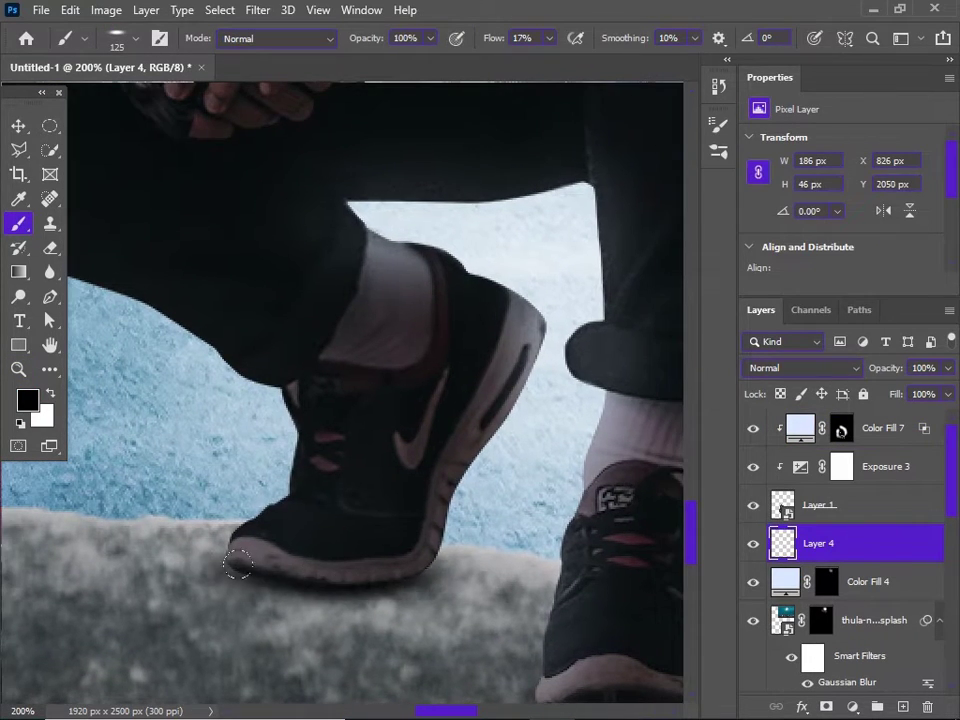
drag(381, 611, 413, 589)
drag(612, 660, 433, 494)
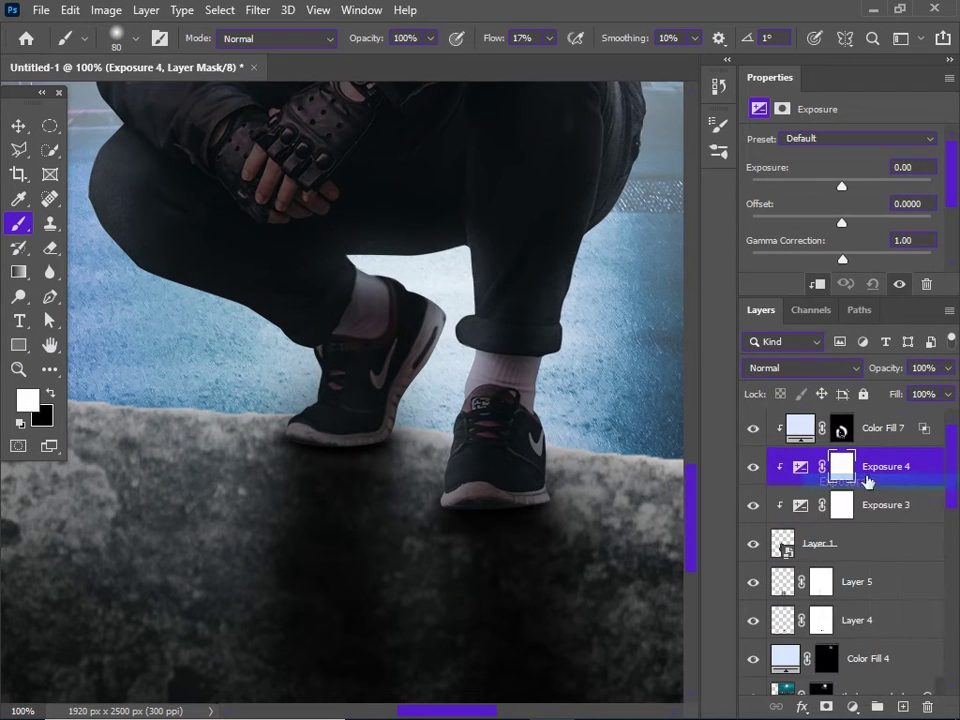
Lower the Exposure value of the second Exposure adjustment clipped to the man.
drag(842, 186, 804, 186)
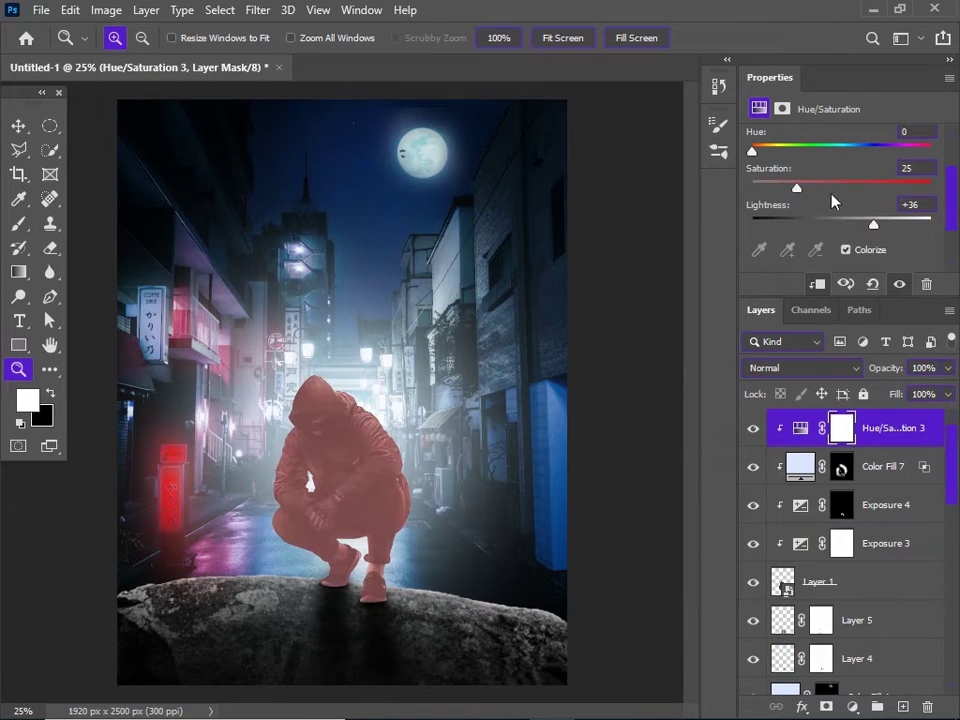
Set the man's clipped, colorized Hue/Saturation adjustment to hue 194, saturation 8 and lightness +60.
click(849, 150)
drag(779, 188, 767, 188)
drag(873, 222, 895, 222)
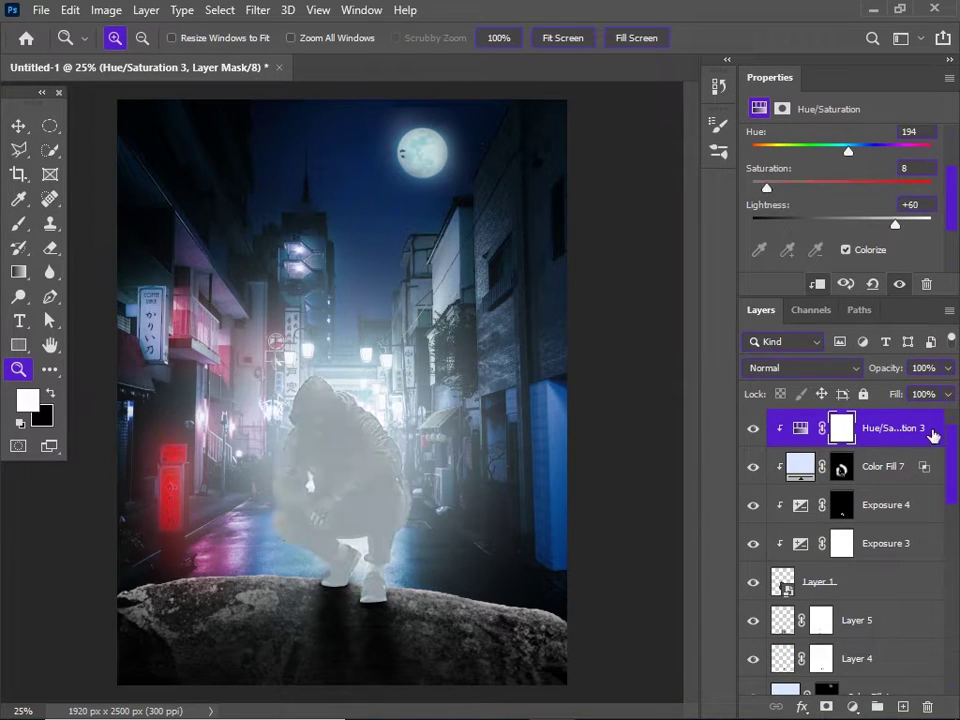
Adjust the Blend If underlying shadow slider of the man's Hue/Saturation adjustment to keep his dark areas unaffected.
double_click(900, 428)
double_click(935, 443)
drag(330, 19, 528, 14)
drag(670, 384, 719, 383)
drag(752, 387, 750, 387)
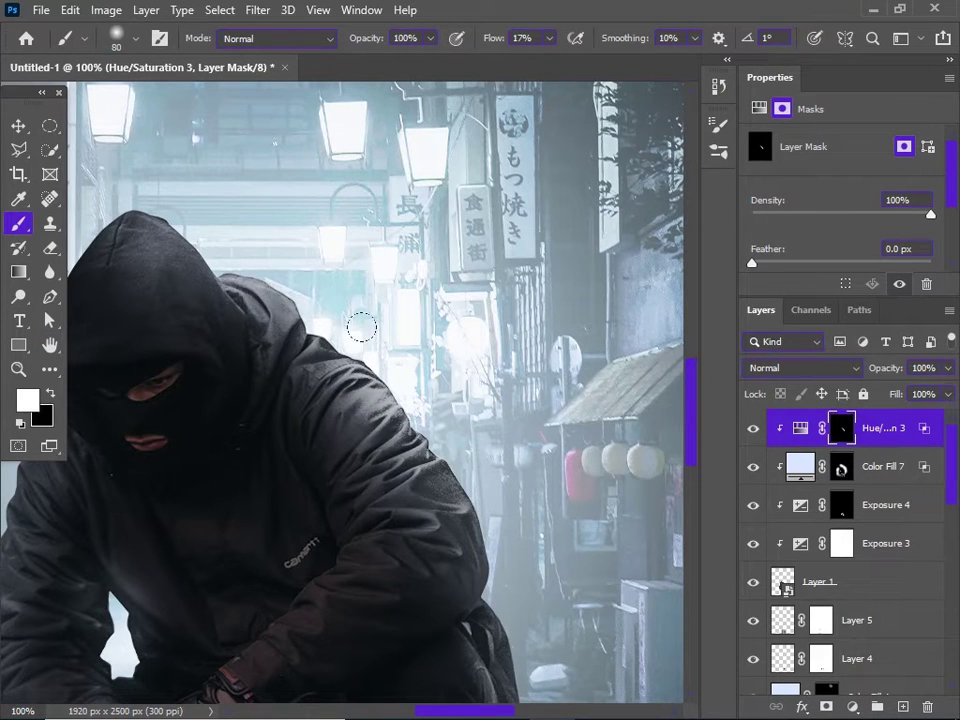
Paint white on the colorized Hue/Saturation mask along the man's hood, shoulders, sleeves and legs to build the rim light.
drag(427, 442, 579, 570)
drag(179, 367, 282, 325)
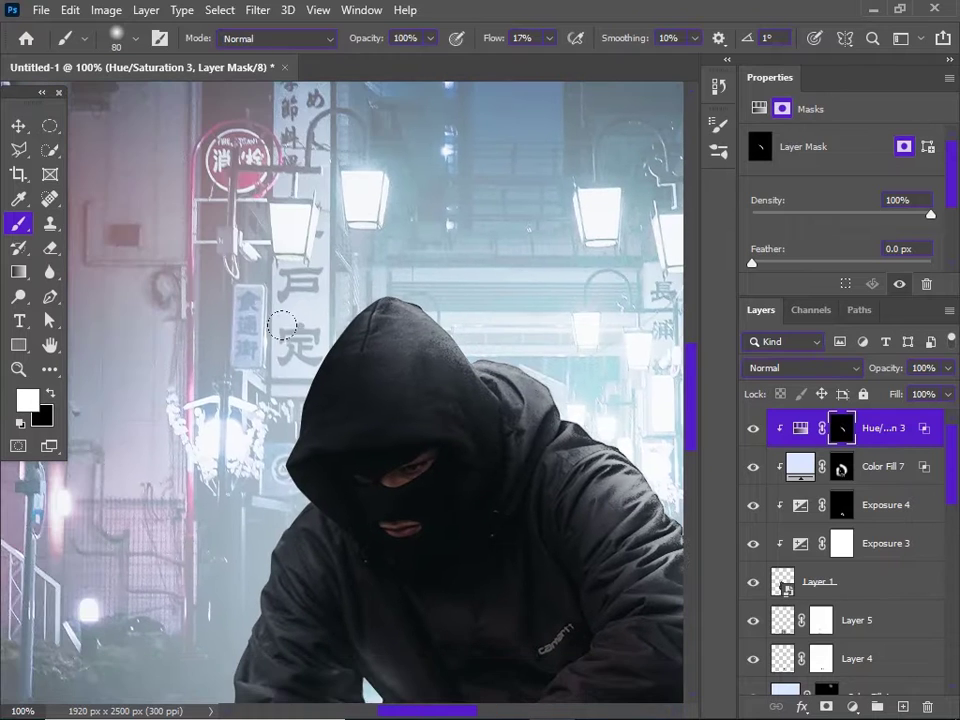
drag(255, 490, 345, 418)
drag(279, 627, 308, 525)
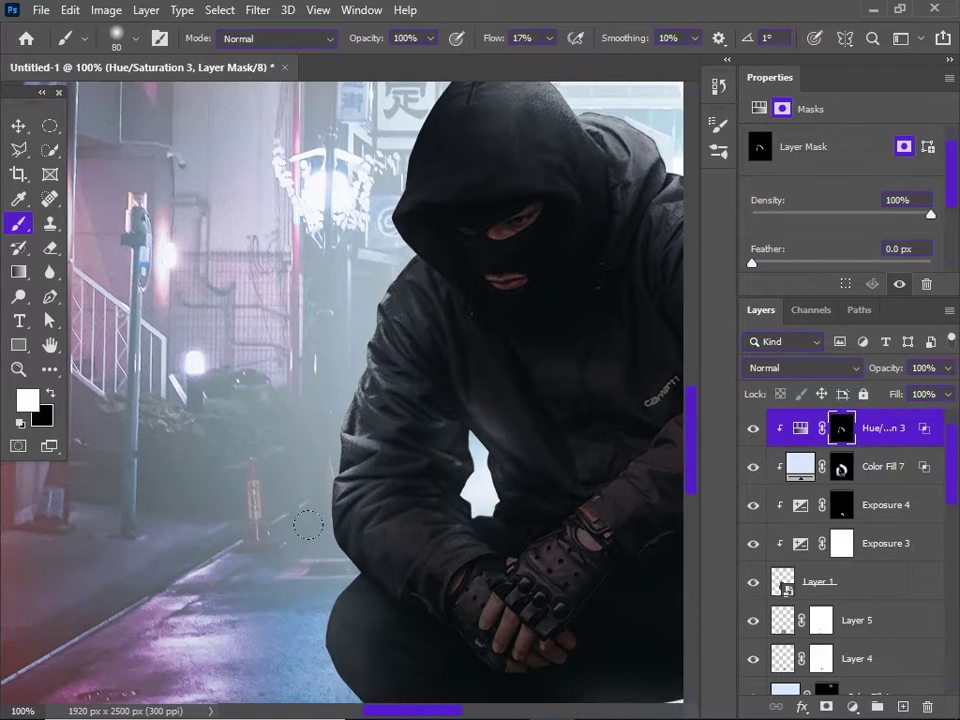
drag(300, 649, 345, 481)
drag(648, 543, 444, 443)
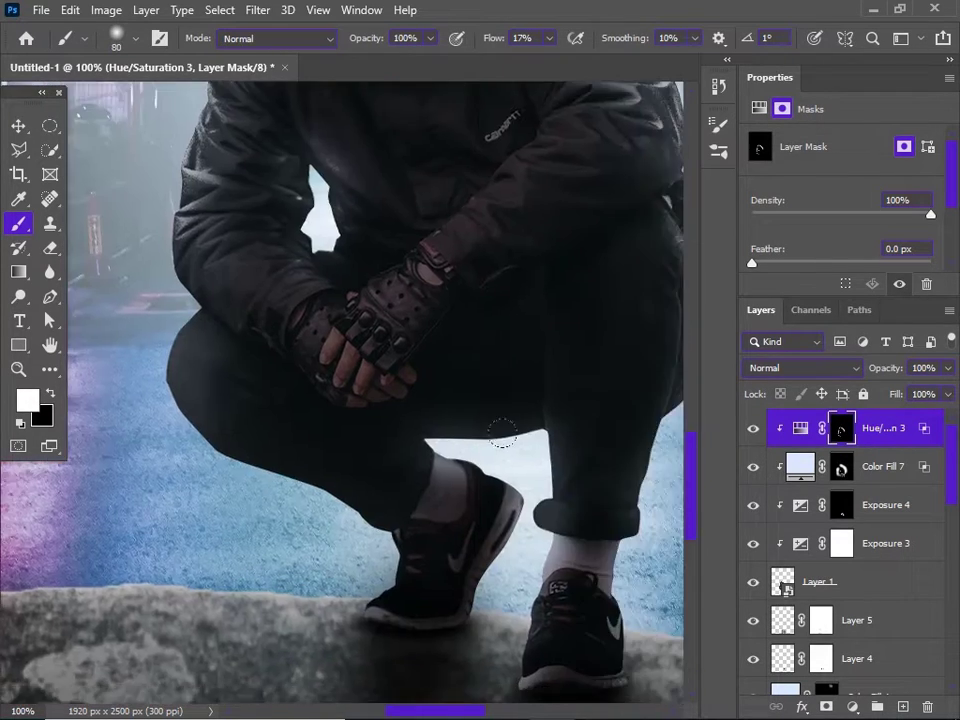
drag(597, 483, 417, 623)
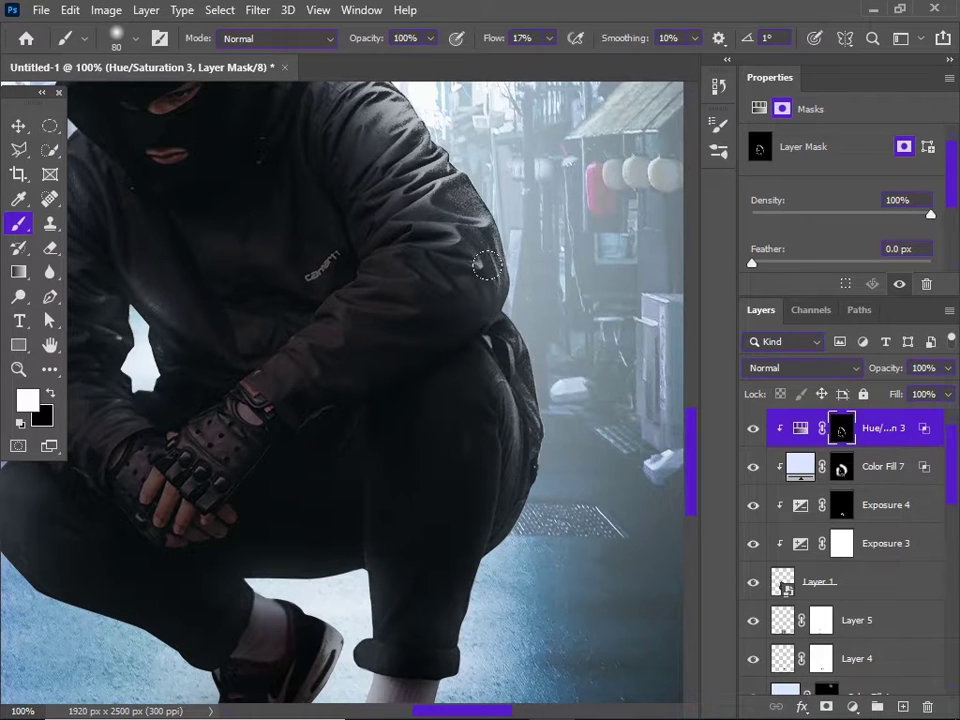
drag(497, 571, 567, 401)
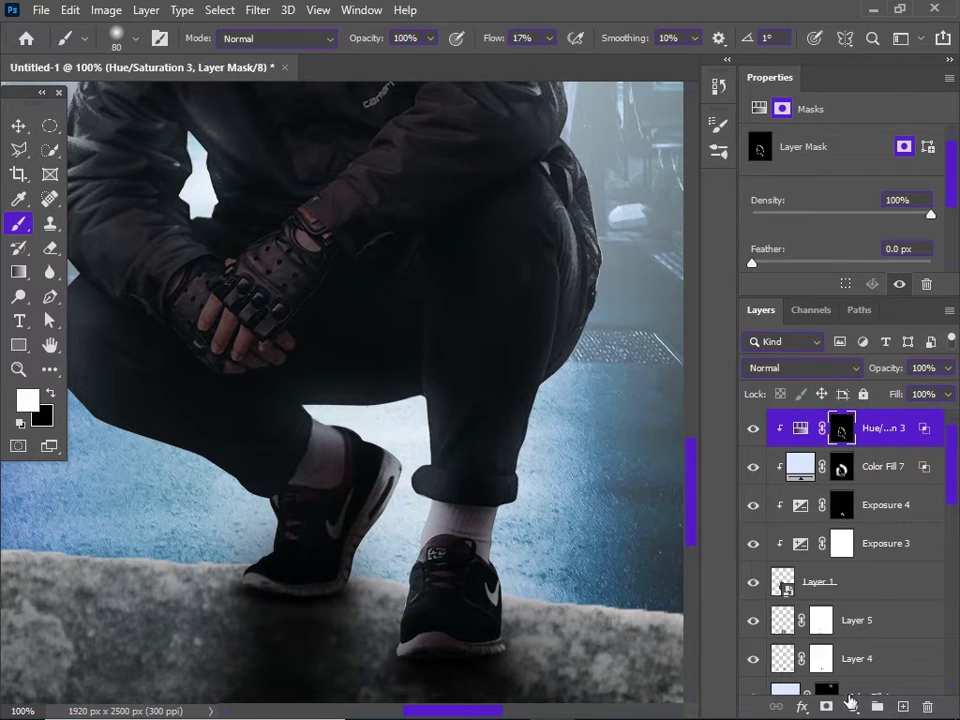
Add a solid color fill layer in pale blue #e0f5ff and clip it to the man.
click(851, 706)
click(846, 377)
click(285, 176)
click(512, 281)
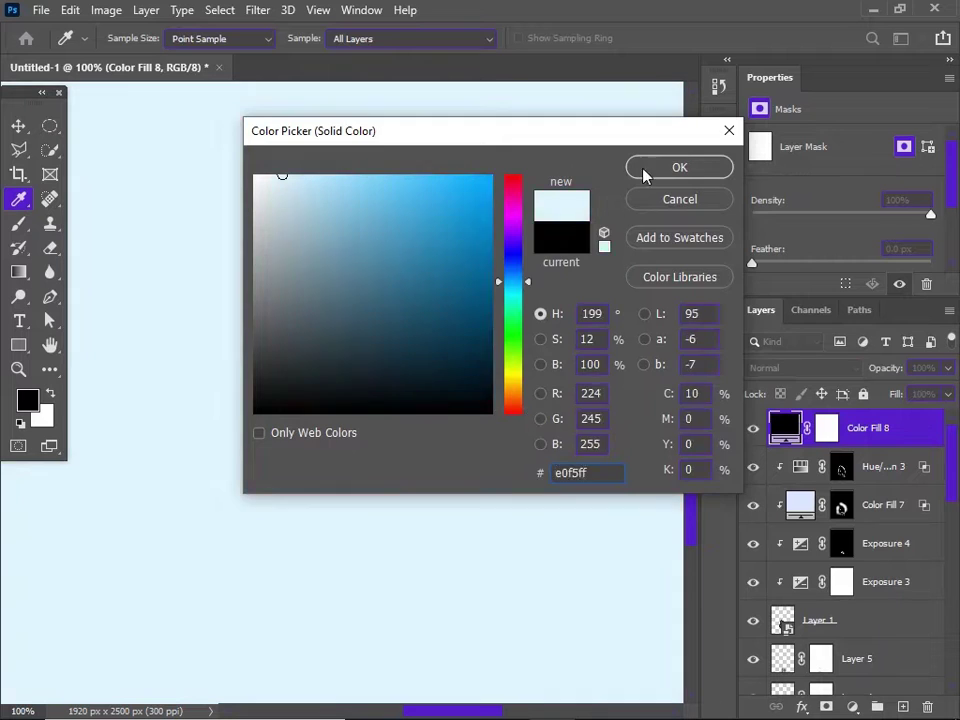
click(645, 173)
key(ctrl+0)
alt+click(845, 446)
Adjust the Blend If underlying shadow slider of the pale blue fill to keep the man's dark areas unaffected.
double_click(929, 431)
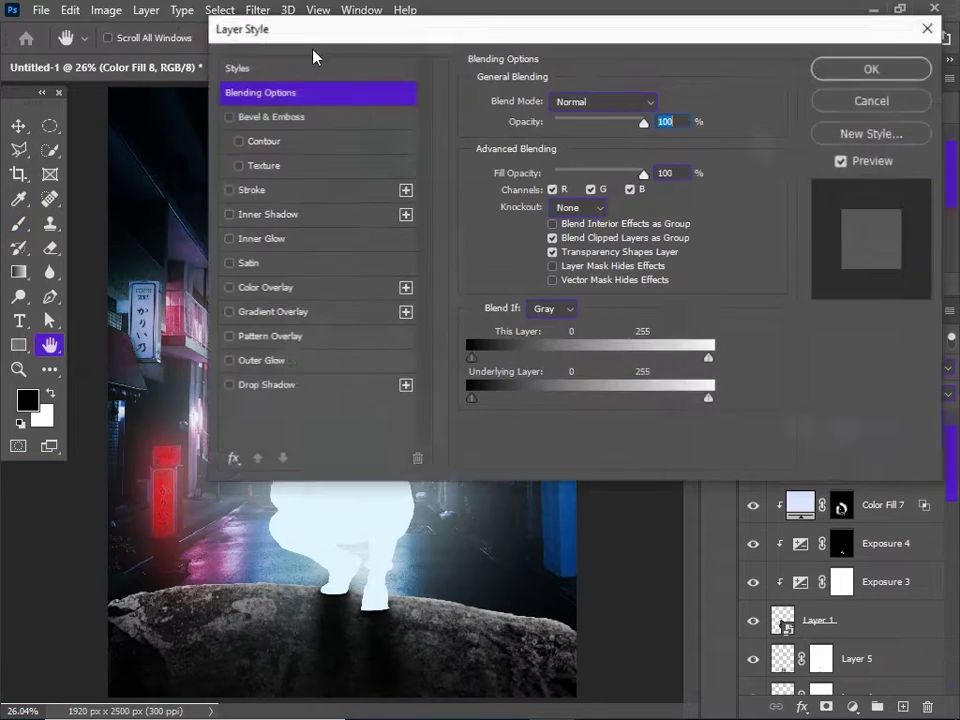
drag(318, 32, 435, 33)
mouse_move(592, 400)
mouse_down()
mouse_move(621, 406)
mouse_move(598, 402)
mouse_up()
click(946, 71)
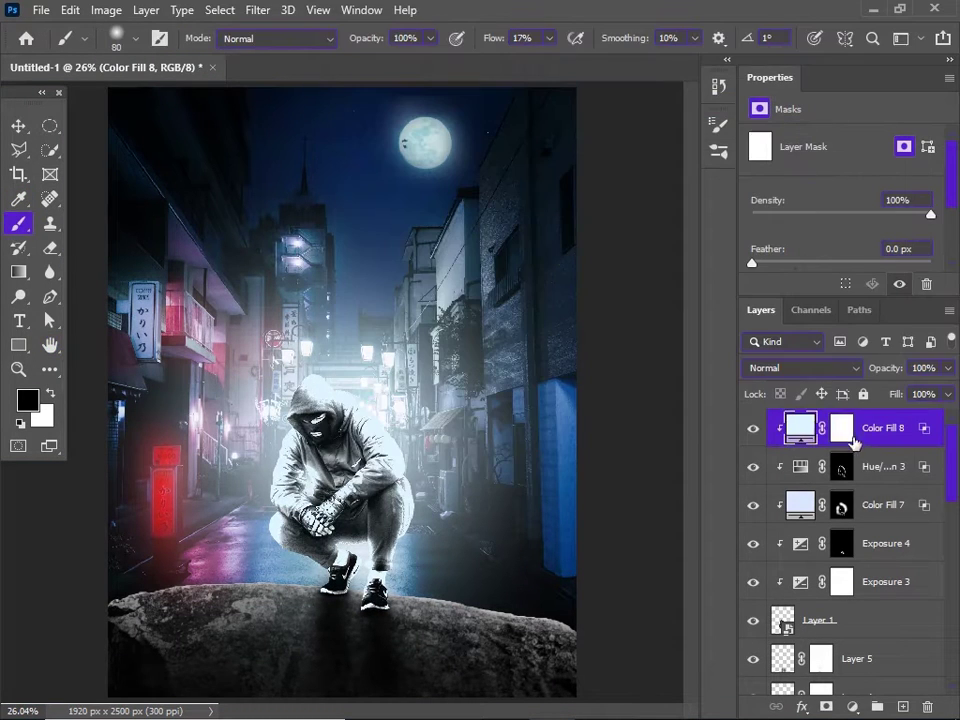
Invert the pale blue fill's mask to black and paint soft light back in around the man's shoes and lower legs.
click(844, 435)
key(ctrl+i)
ctrl+click(362, 603)
ctrl+click(362, 603)
ctrl+click(362, 603)
ctrl+click(362, 603)
drag(362, 600, 389, 496)
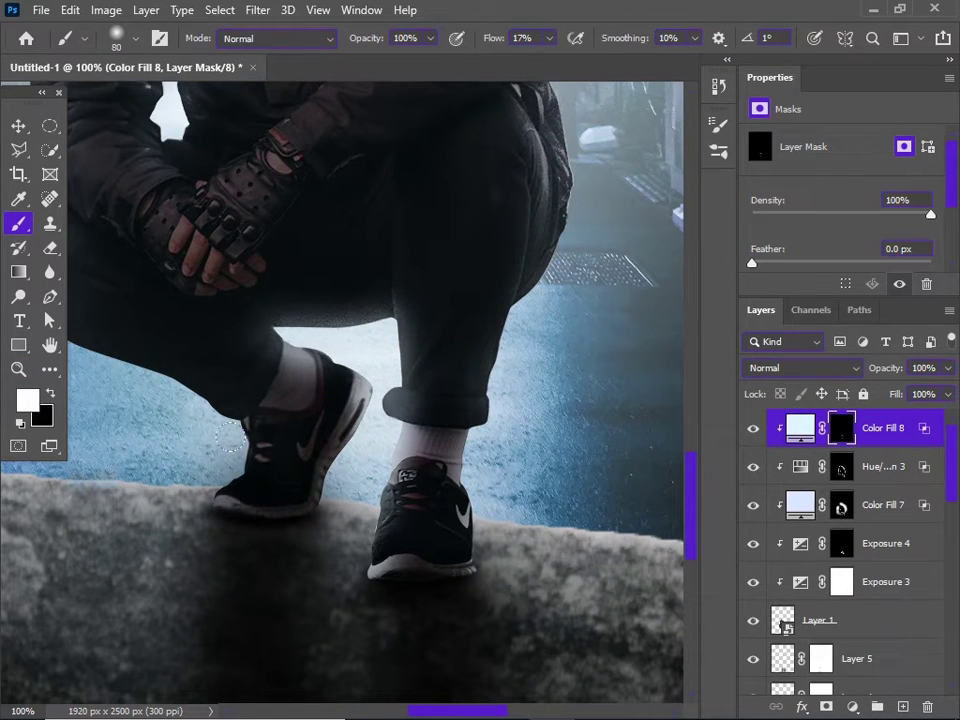
mouse_move(231, 437)
mouse_down()
mouse_move(311, 500)
mouse_move(370, 577)
mouse_up()
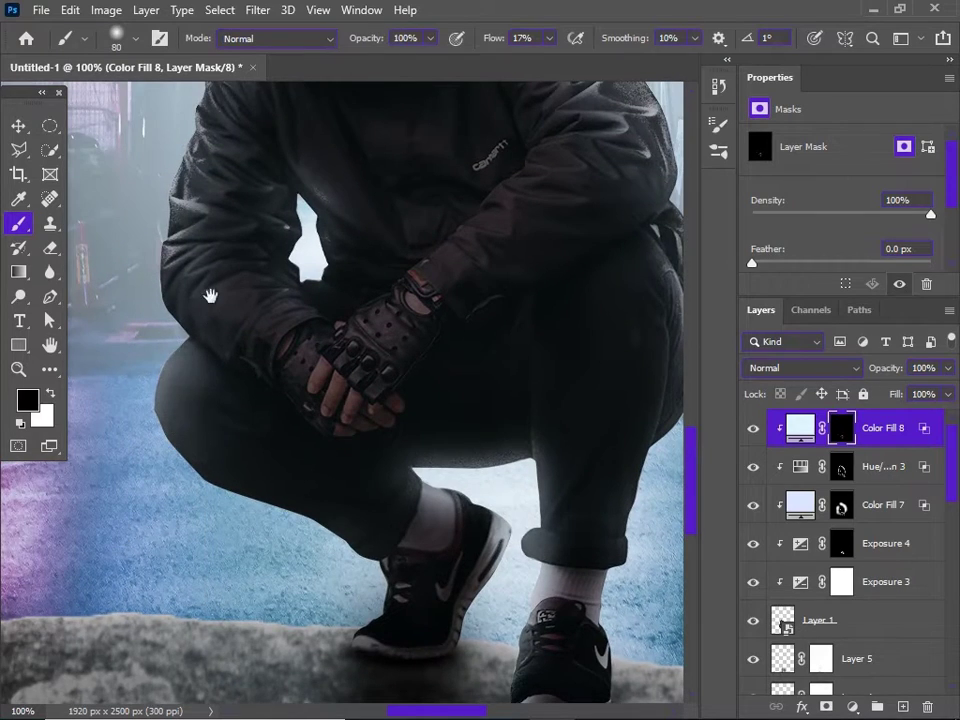
Continue the pale blue light on the man's upper body in the fill's mask, and reopen the rim-light Hue/Saturation adjustment's blending options.
scroll(210, 296, up, 4)
key(x)
scroll(280, 380, up, 3)
scroll(262, 307, left, 1)
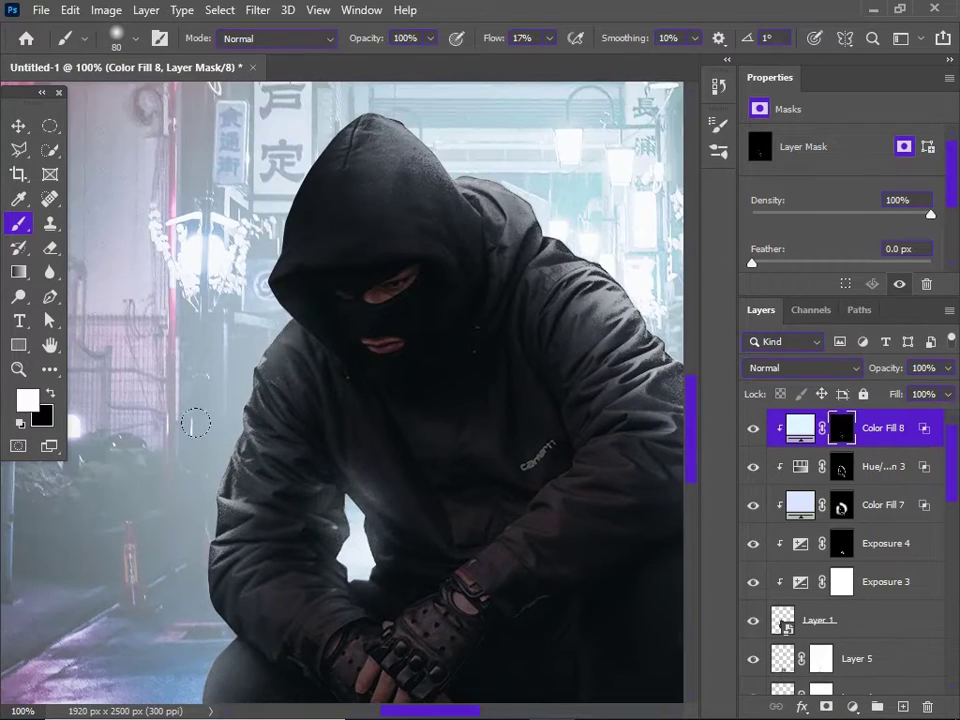
alt+click(480, 349)
ctrl+click(550, 330)
ctrl+click(550, 330)
drag(572, 290, 330, 347)
alt+click(432, 405)
alt+click(432, 405)
click(920, 480)
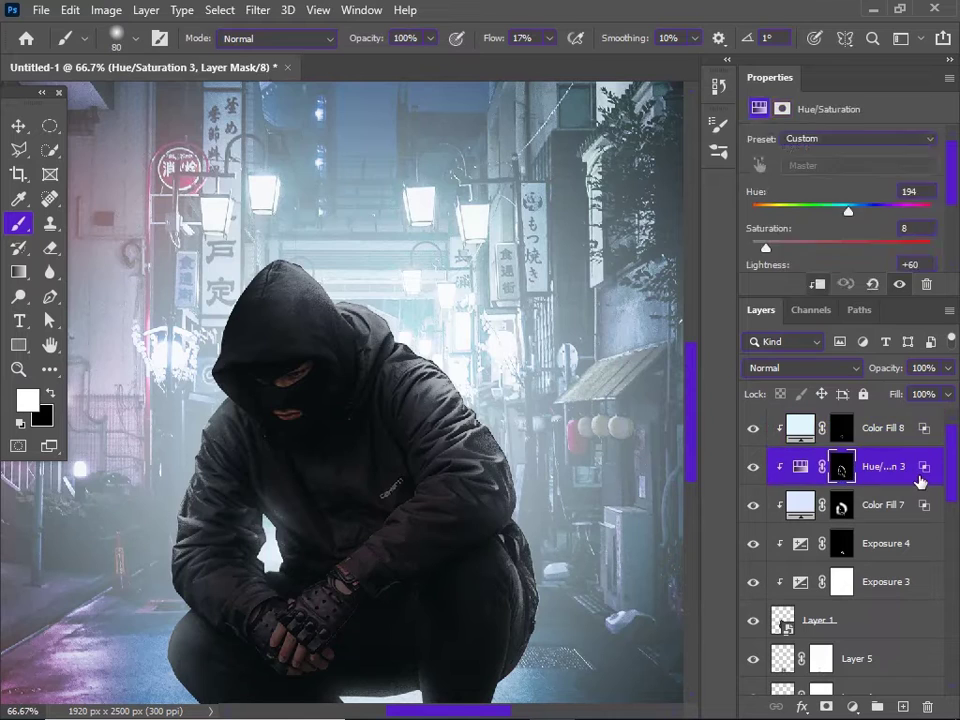
double_click(920, 480)
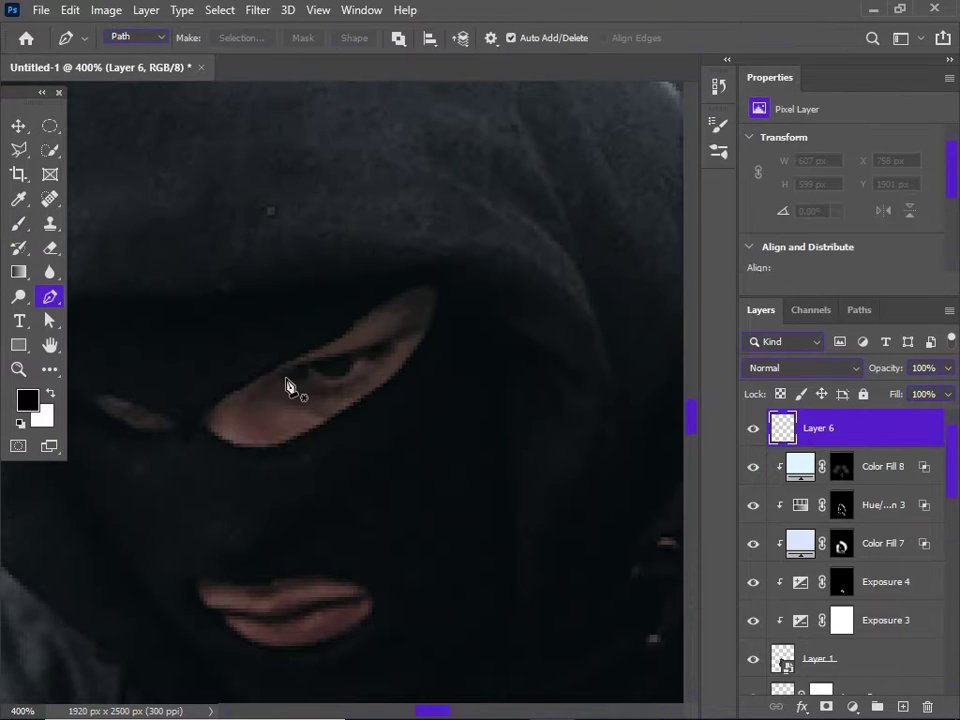
Trace the man's larger visible eye with a Pen path on the new empty layer and turn it into a selection.
click(286, 379)
mouse_move(345, 353)
mouse_down()
mouse_move(364, 354)
mouse_move(412, 325)
mouse_up()
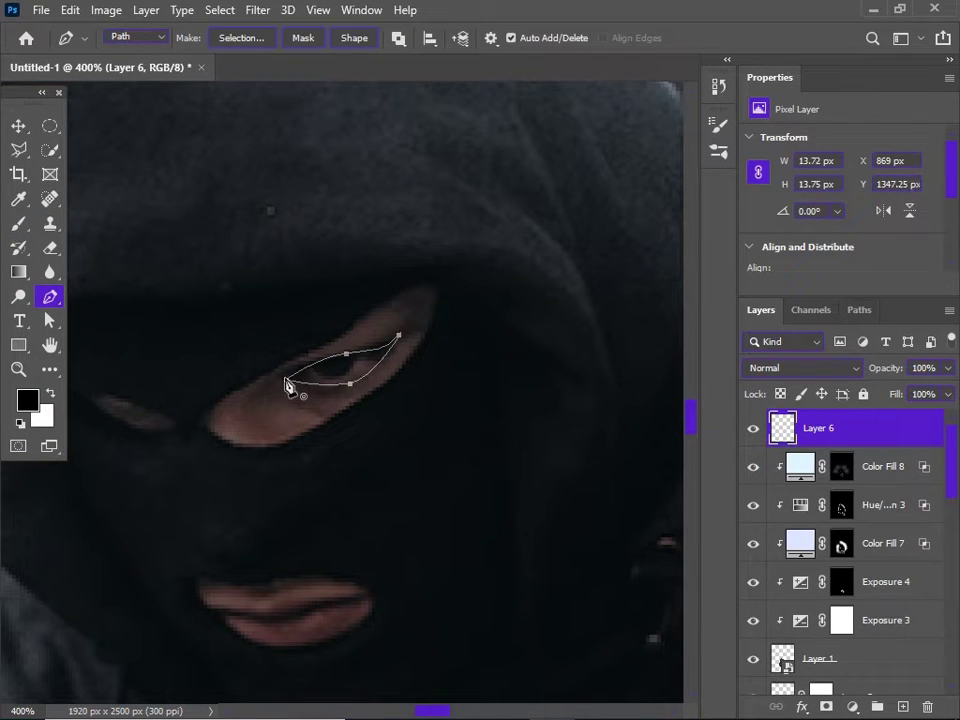
right_click(355, 395)
click(446, 381)
key(Return)
Set the foreground color to purple #5a00ff, fill the eye selection with it and deselect.
click(27, 399)
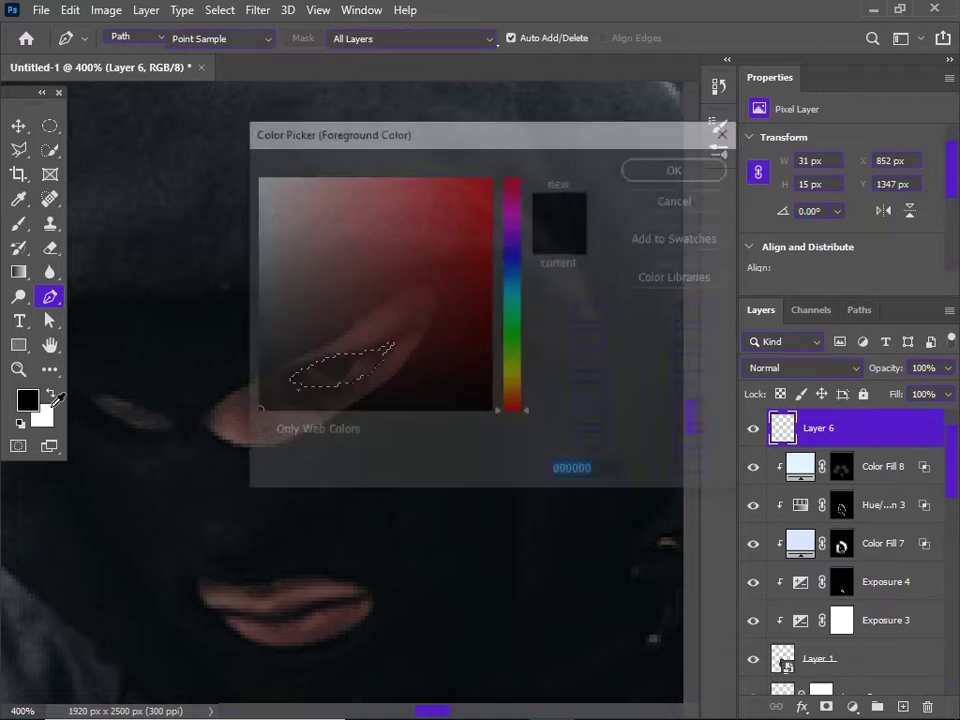
drag(517, 273, 512, 222)
text(5a00ff)
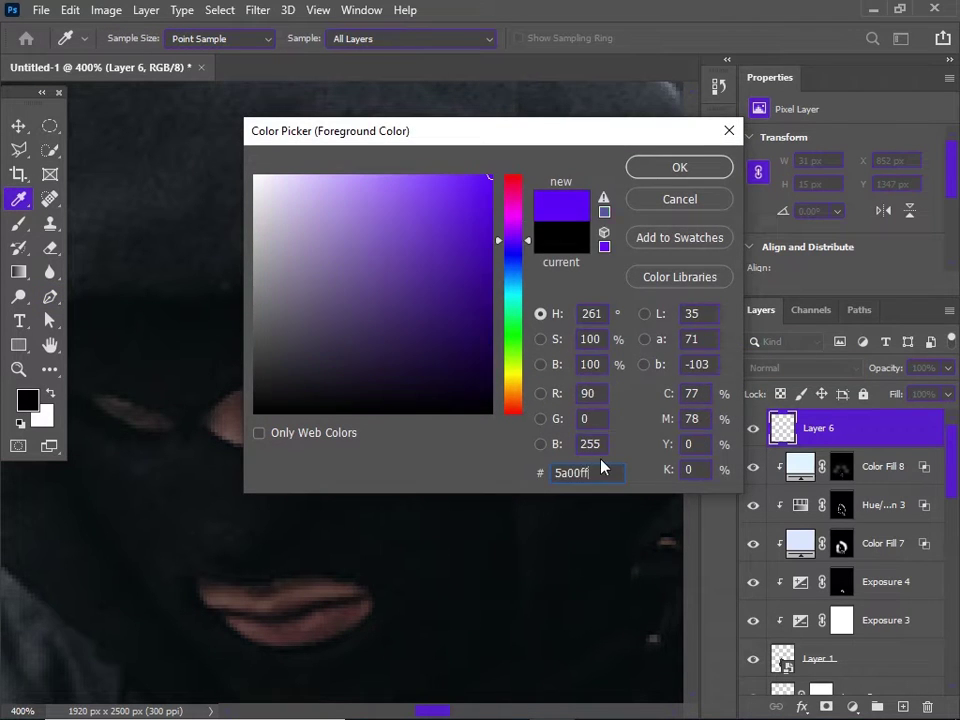
click(665, 172)
key(alt+BackSpace)
key(ctrl+d)
Trace the man's smaller, shadowed eye with a Pen path, convert it to a selection and fill it with the same purple.
drag(330, 400, 492, 506)
click(302, 515)
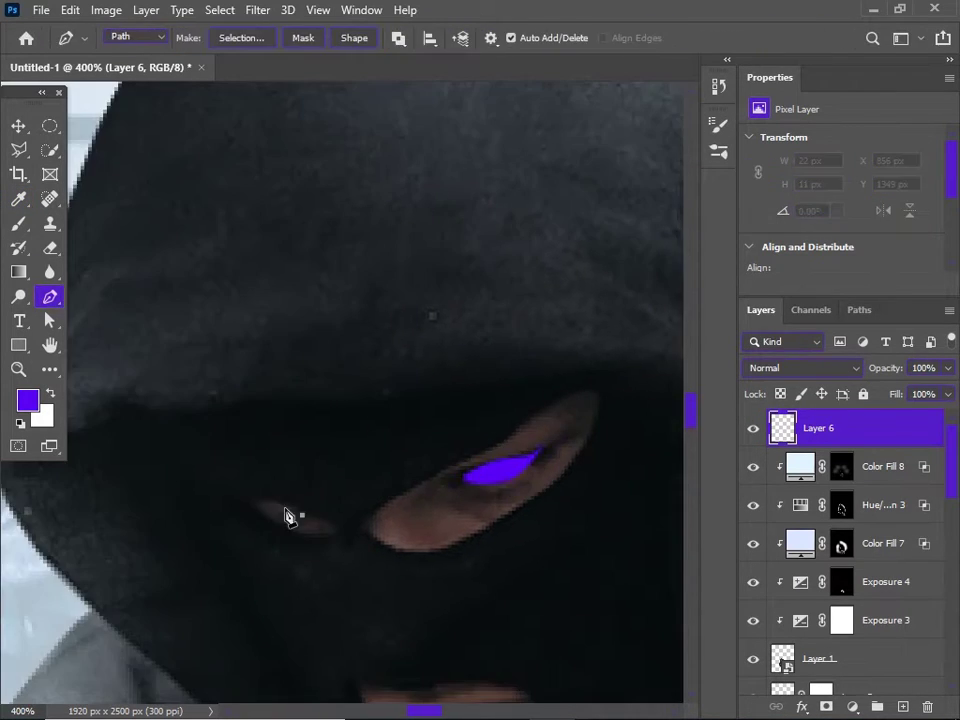
drag(284, 508, 275, 503)
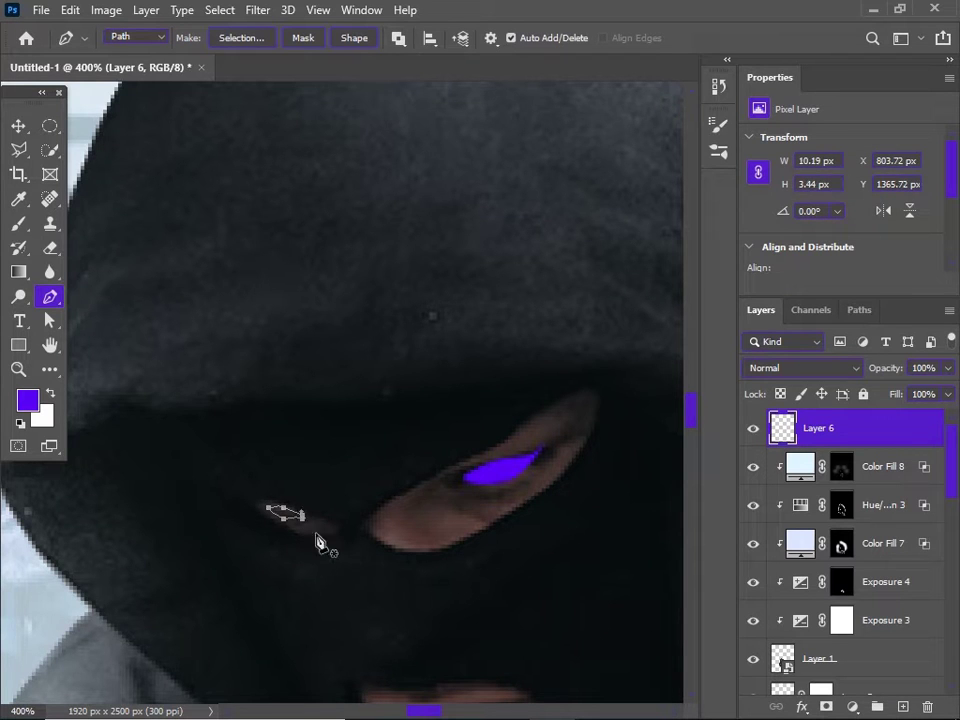
right_click(289, 510)
click(355, 163)
click(557, 185)
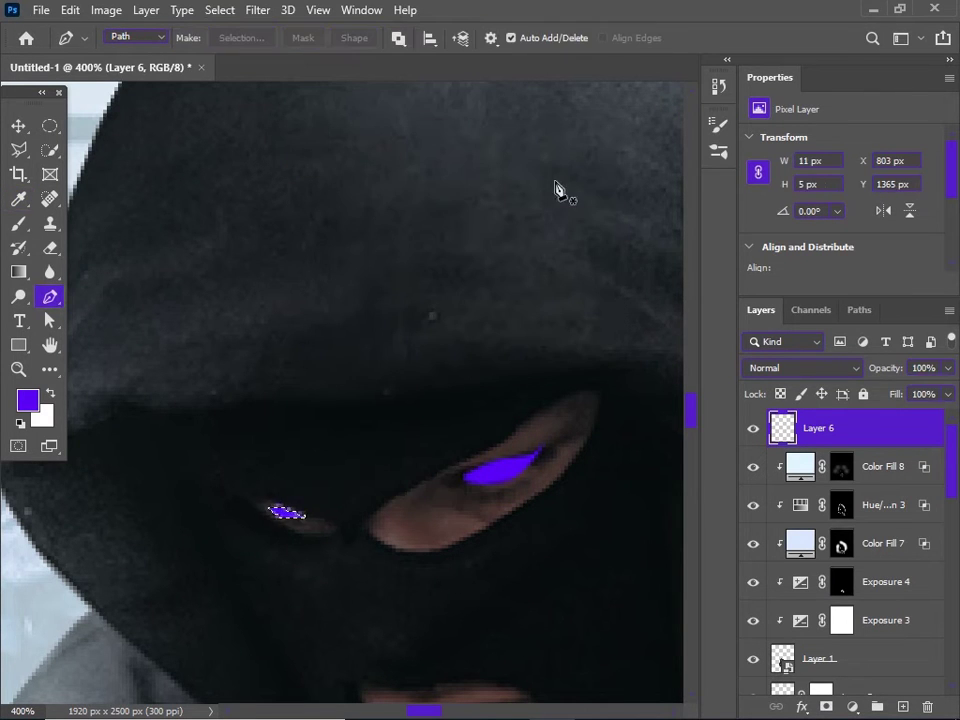
Give the eye layer an Outer Glow in purple #5501f1 with 69% opacity and 114 px size, and slightly raise its spread.
key(z)
alt+click(508, 553)
alt+click(508, 553)
double_click(885, 428)
drag(406, 24, 640, 21)
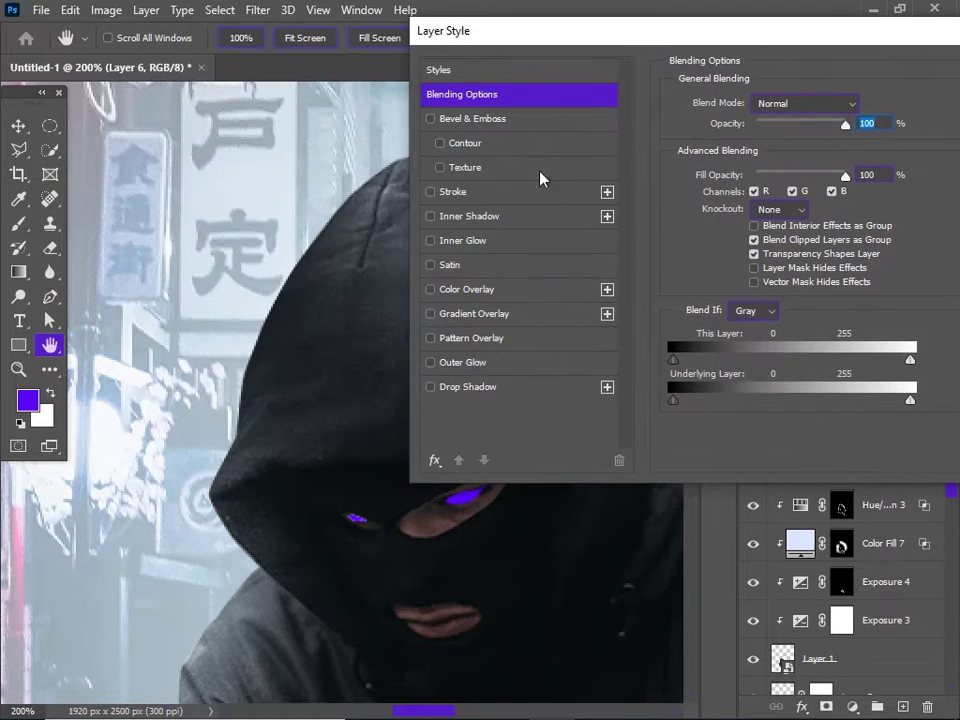
click(525, 356)
click(716, 168)
click(466, 502)
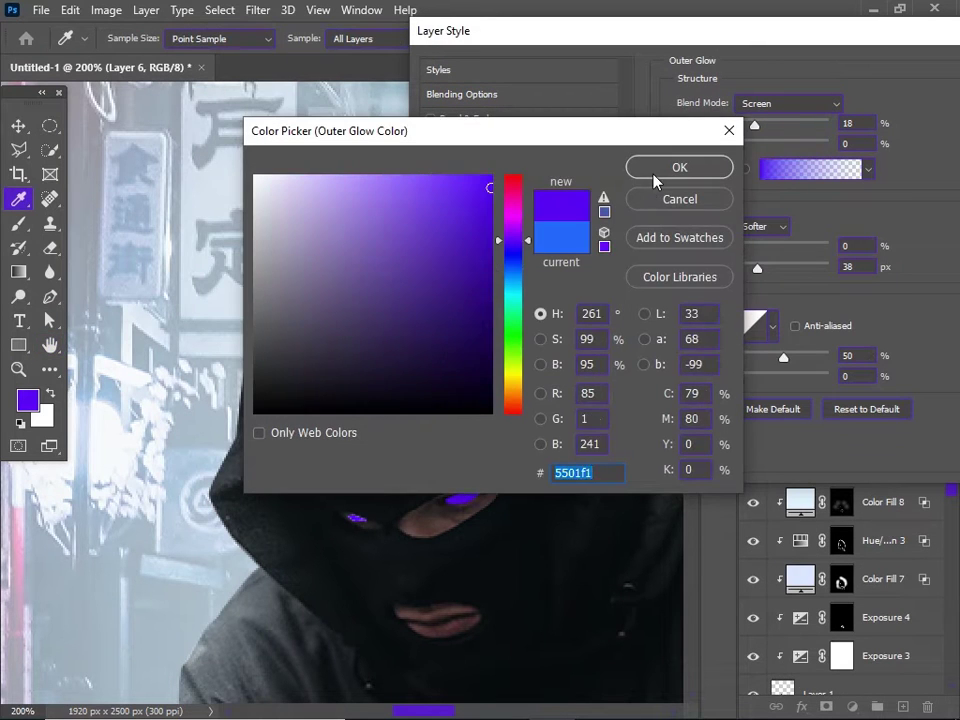
click(677, 165)
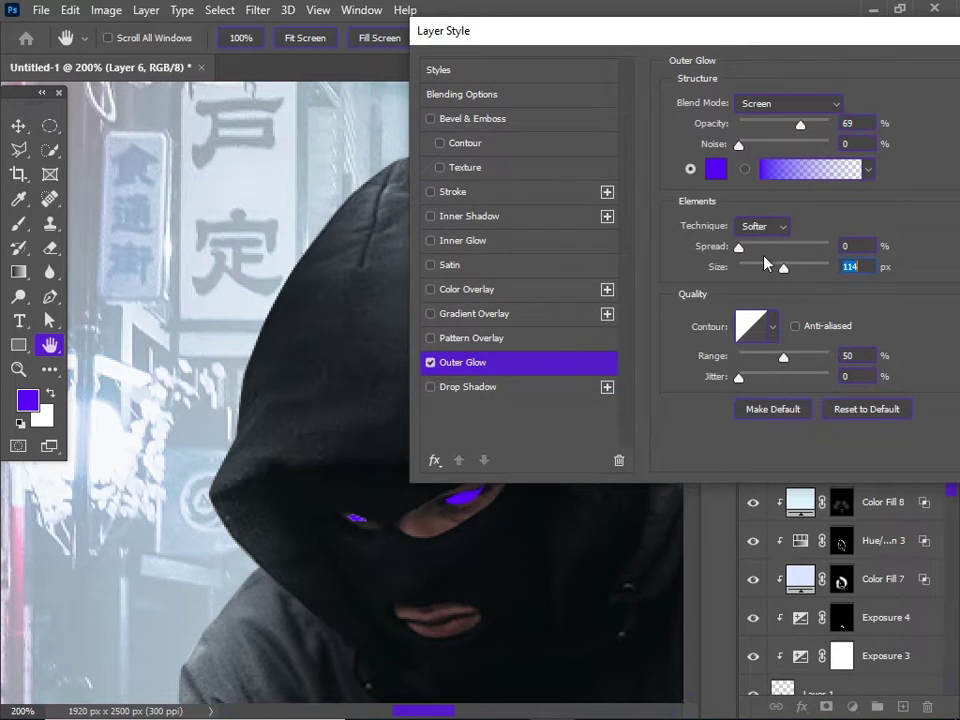
mouse_move(739, 246)
mouse_down()
mouse_move(789, 246)
mouse_move(745, 246)
mouse_up()
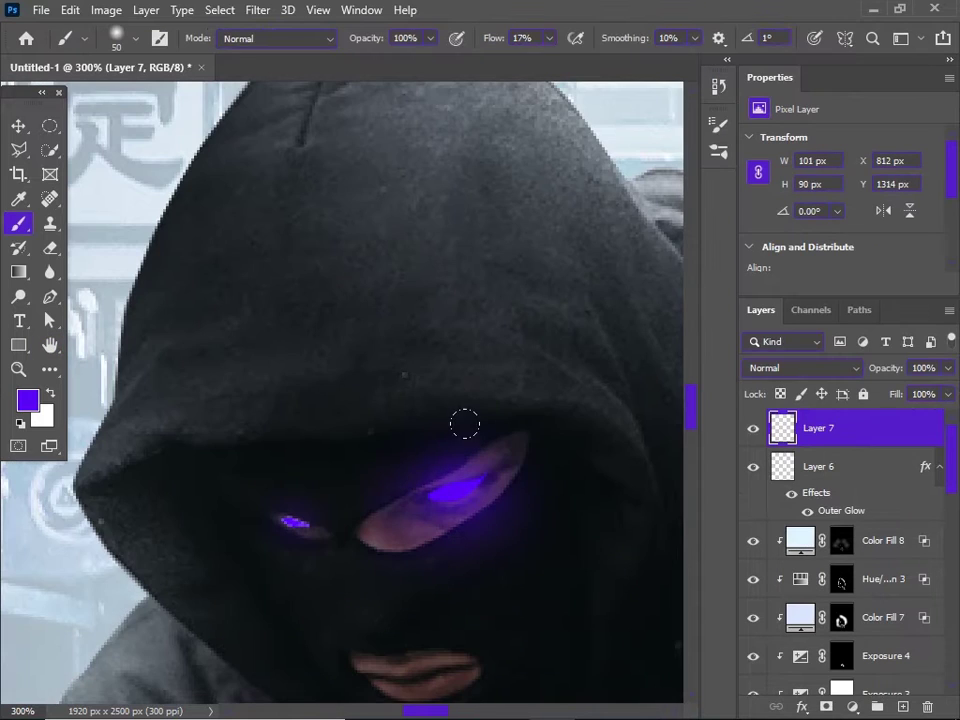
Open the blending mode choices for the new purple glow layer above the eyes.
click(800, 367)
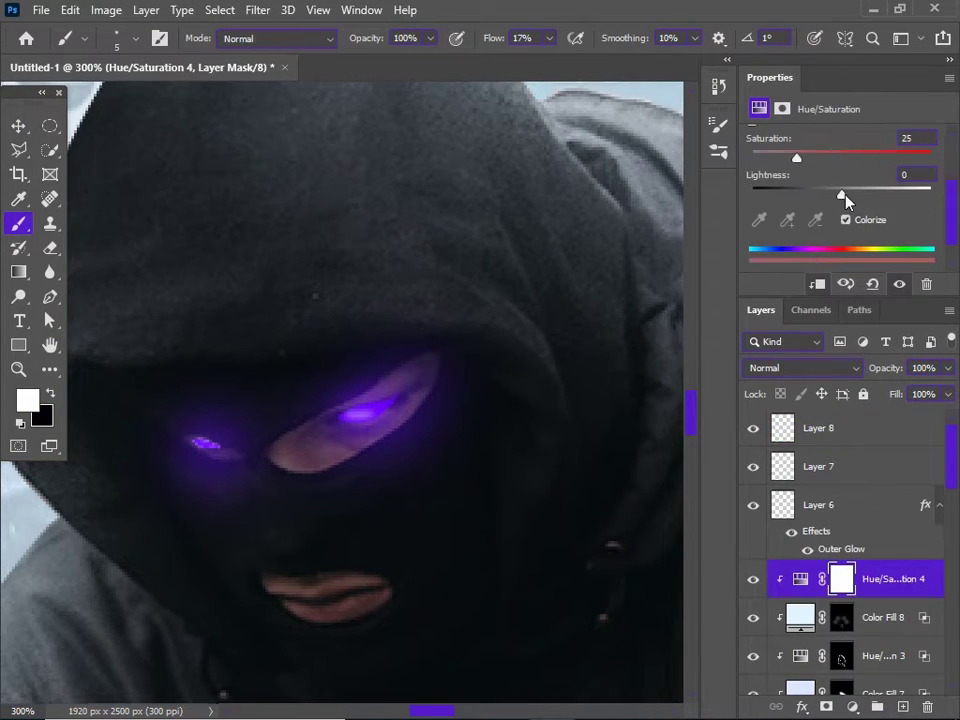
Set the newest colorized Hue/Saturation adjustment clipped to the man to hue 296, saturation 83 and lightness +13.
scroll(846, 200, up, 3)
drag(796, 228, 868, 229)
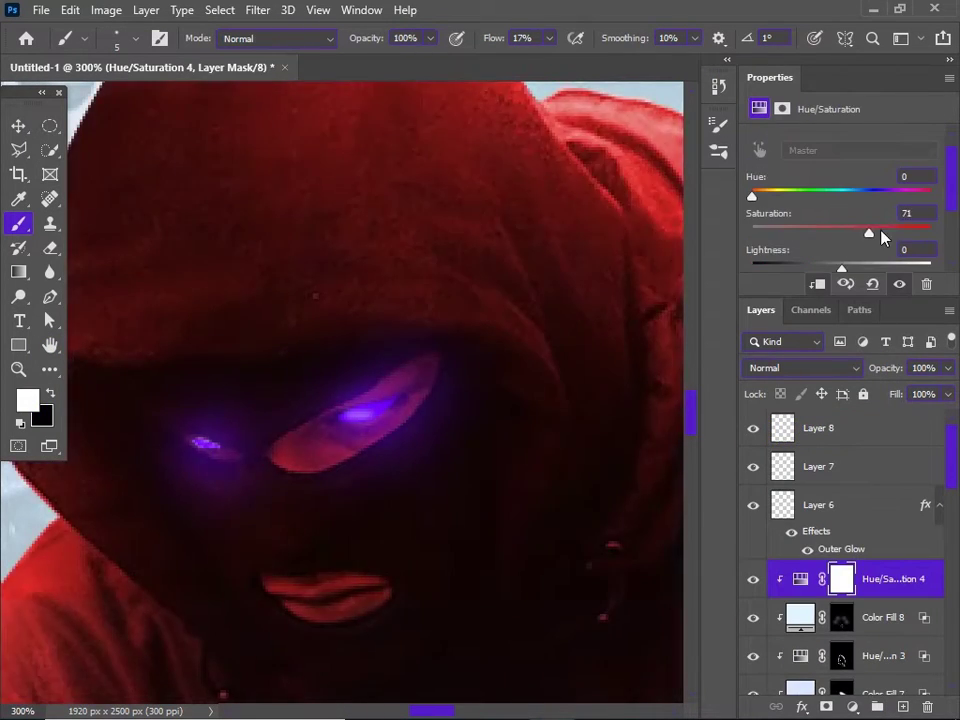
drag(753, 195, 896, 195)
scroll(884, 220, down, 1)
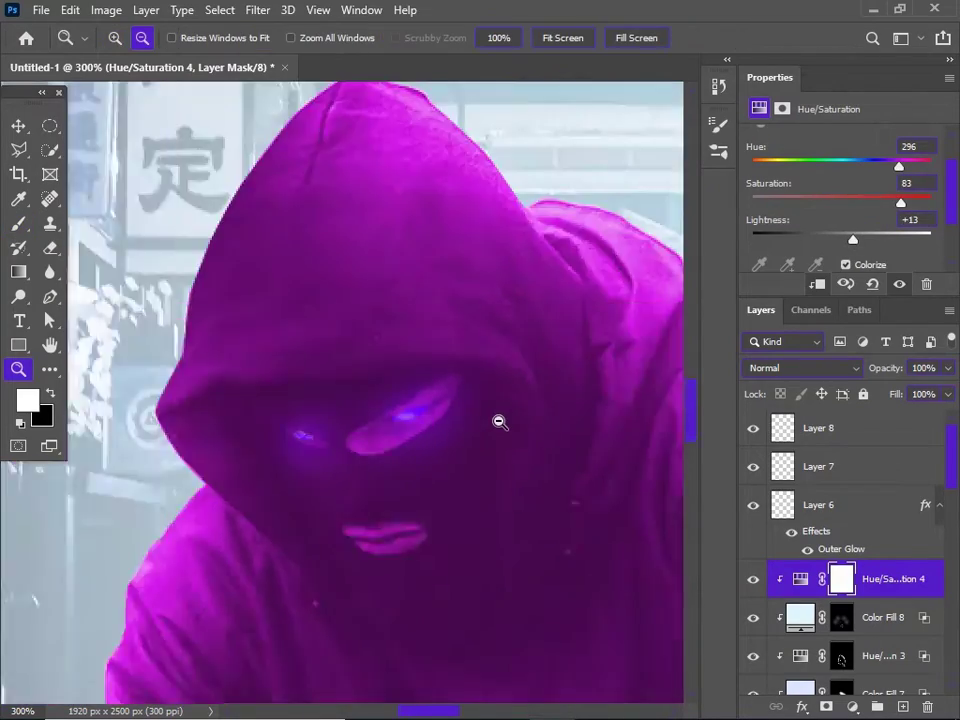
Shift the hue of the man's magenta Hue/Saturation adjustment to 283.
alt+click(504, 418)
alt+click(504, 418)
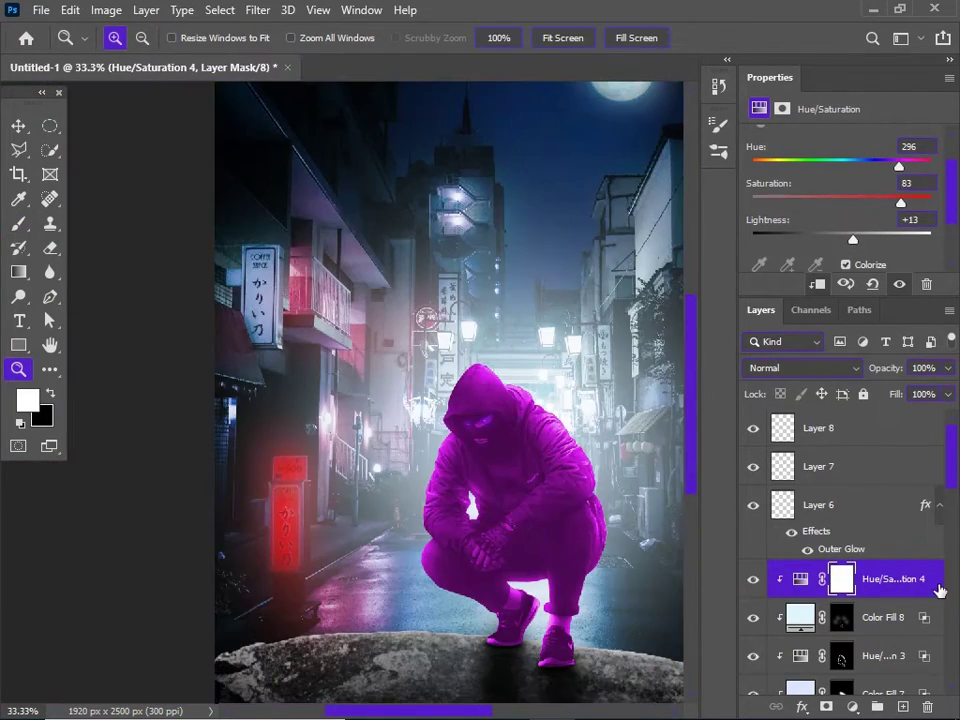
double_click(938, 588)
drag(367, 97, 473, 106)
click(777, 167)
drag(900, 166, 893, 168)
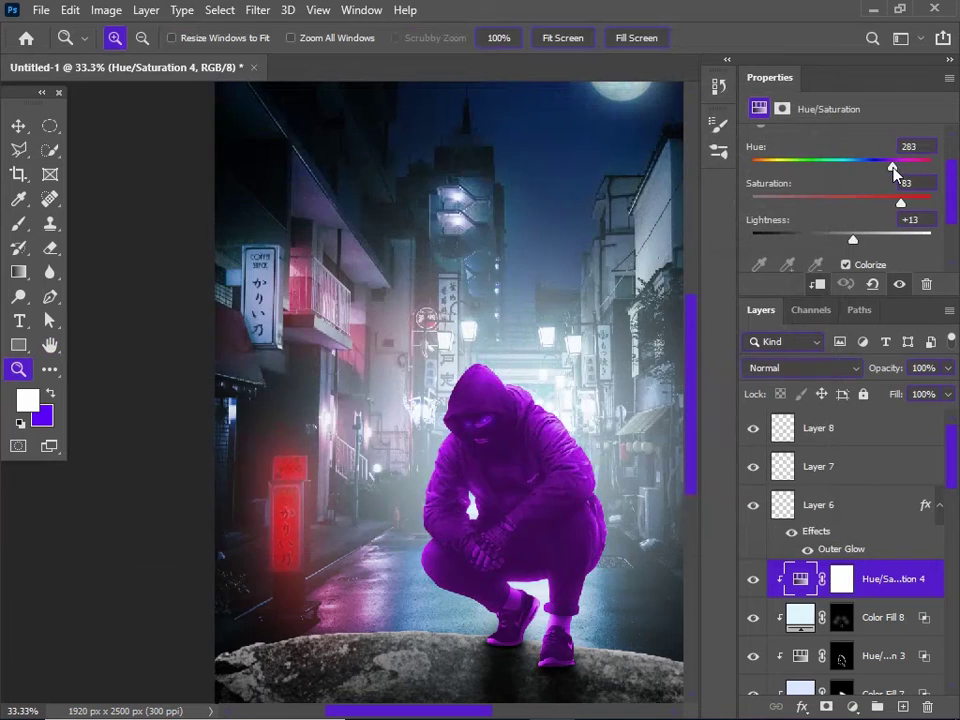
Adjust the Blend If underlying shadow slider of the purple Hue/Saturation adjustment to spare the man's darkest areas.
double_click(935, 595)
drag(621, 86, 953, 15)
mouse_move(829, 386)
mouse_down()
mouse_move(858, 386)
mouse_move(832, 386)
mouse_up()
drag(836, 16, 613, 59)
click(949, 97)
Invert the purple adjustment's mask to black and paint the purple light onto the man's face and chest with a soft white brush.
click(842, 579)
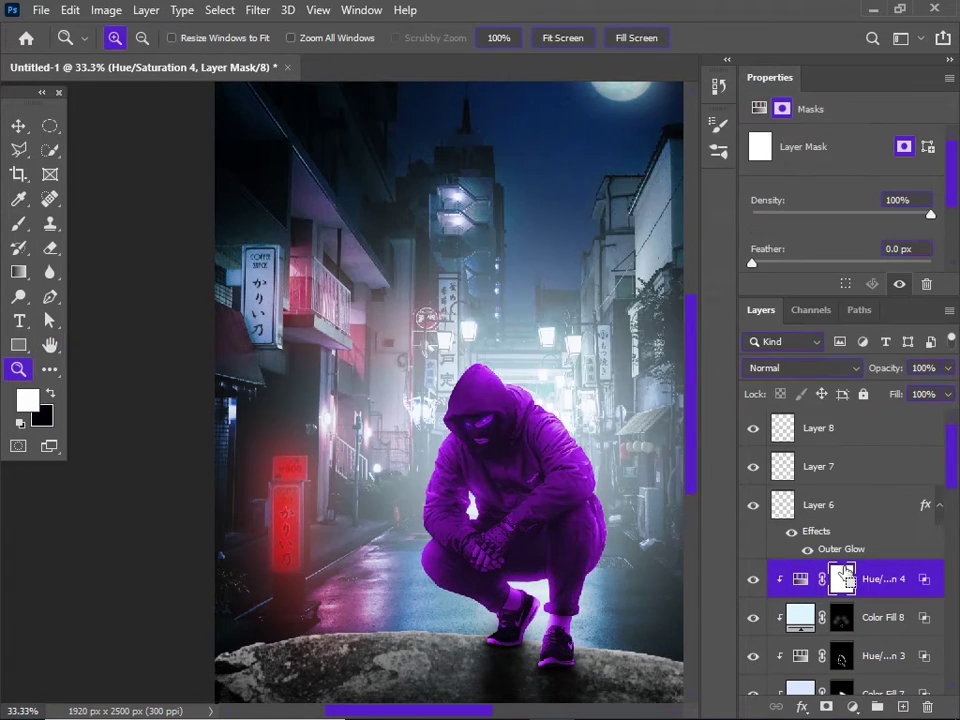
key(ctrl+i)
click(478, 440)
click(478, 440)
click(480, 443)
click(480, 443)
key(b)
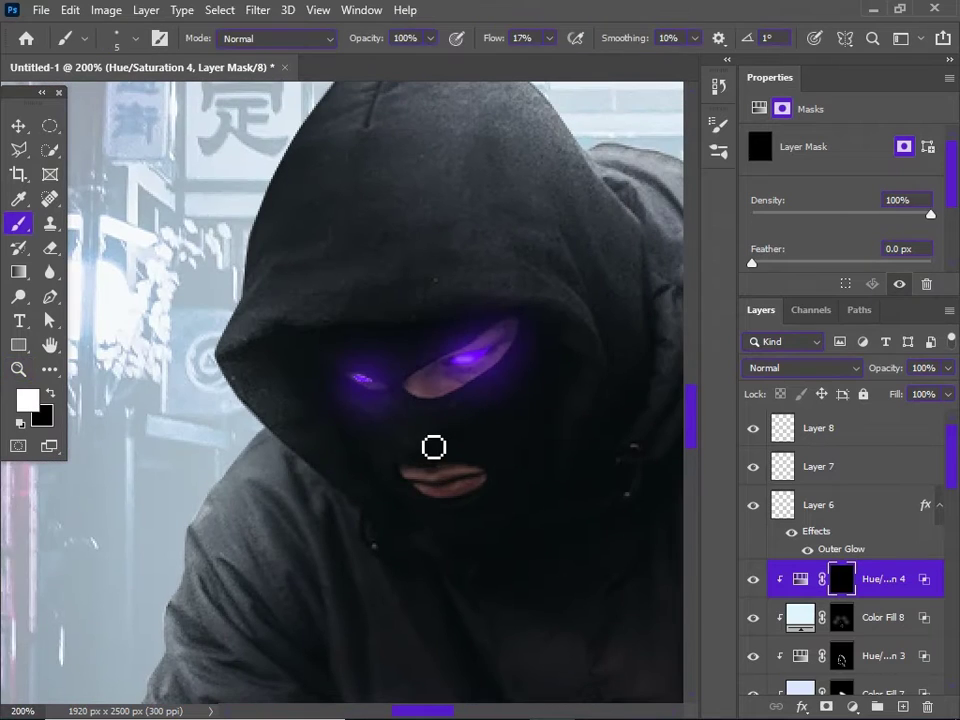
scroll(325, 328, down, 3)
scroll(325, 328, right, 2)
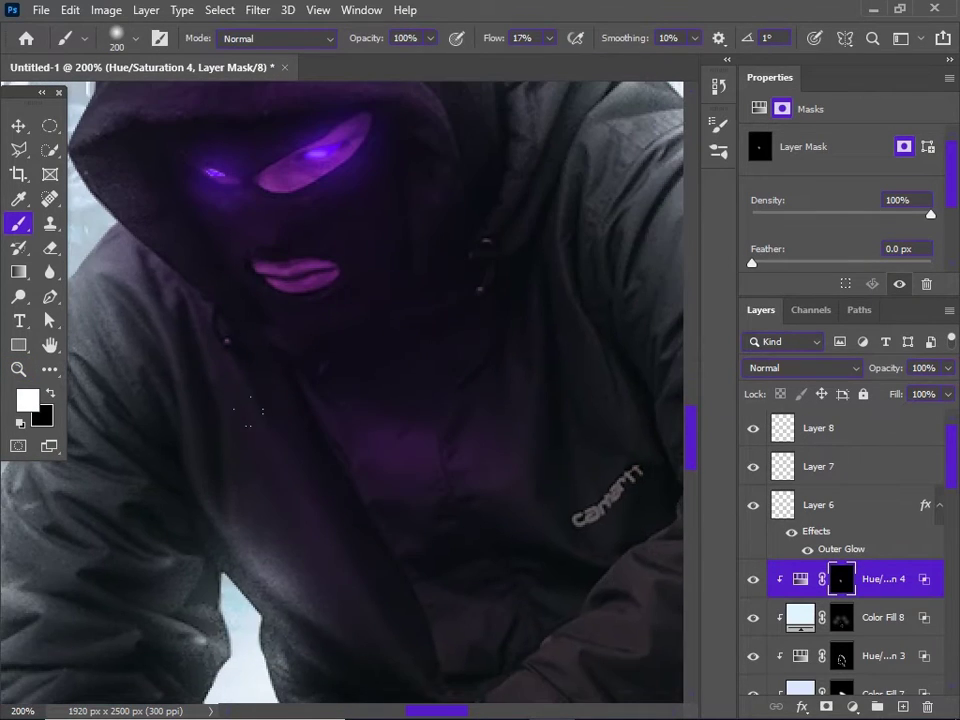
Refine the purple light on the mask around the man's shoulder, jacket and hands, painting black where it is excessive.
key(z)
alt+click(448, 461)
alt+click(448, 461)
alt+click(448, 460)
click(444, 442)
click(444, 442)
click(444, 442)
key(b)
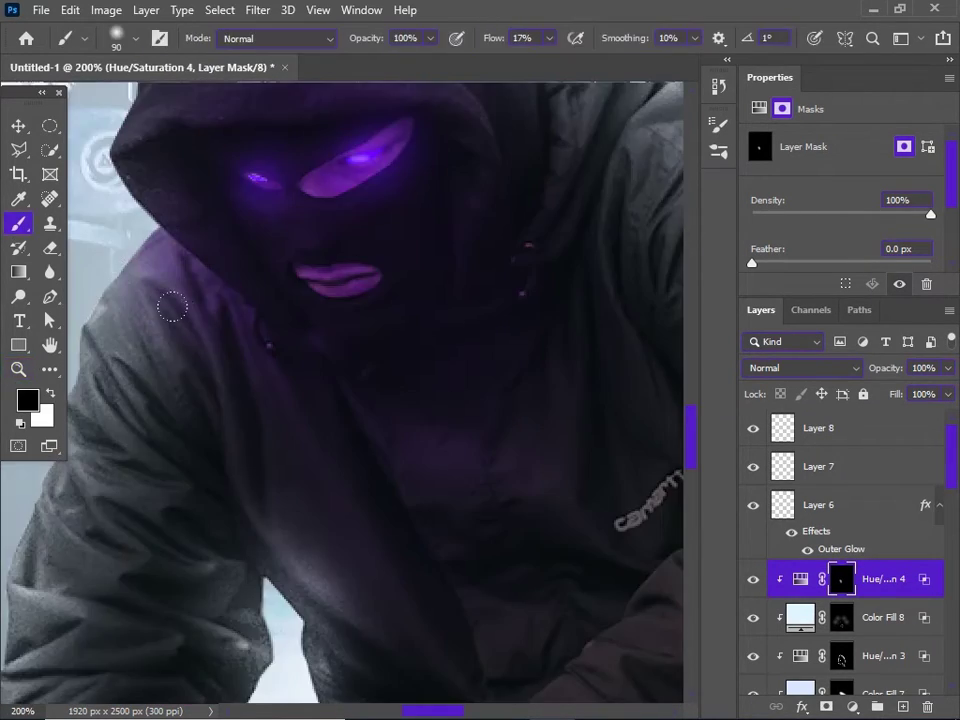
drag(344, 301, 302, 152)
drag(520, 525, 478, 583)
drag(478, 583, 558, 447)
drag(330, 570, 270, 520)
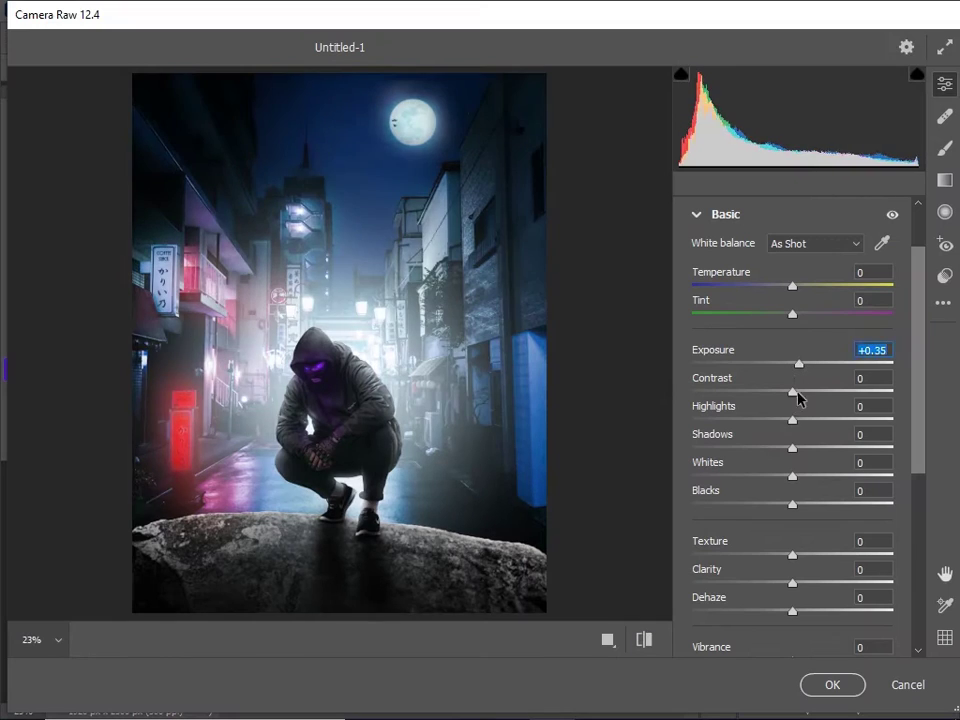
Raise the contrast, adjust the tonal sliders and tune the red and orange saturation of the merged image in the Camera Raw filter.
drag(792, 391, 813, 391)
mouse_move(792, 419)
mouse_down()
mouse_move(832, 419)
mouse_move(776, 476)
mouse_move(770, 503)
mouse_up()
scroll(772, 516, down, 2)
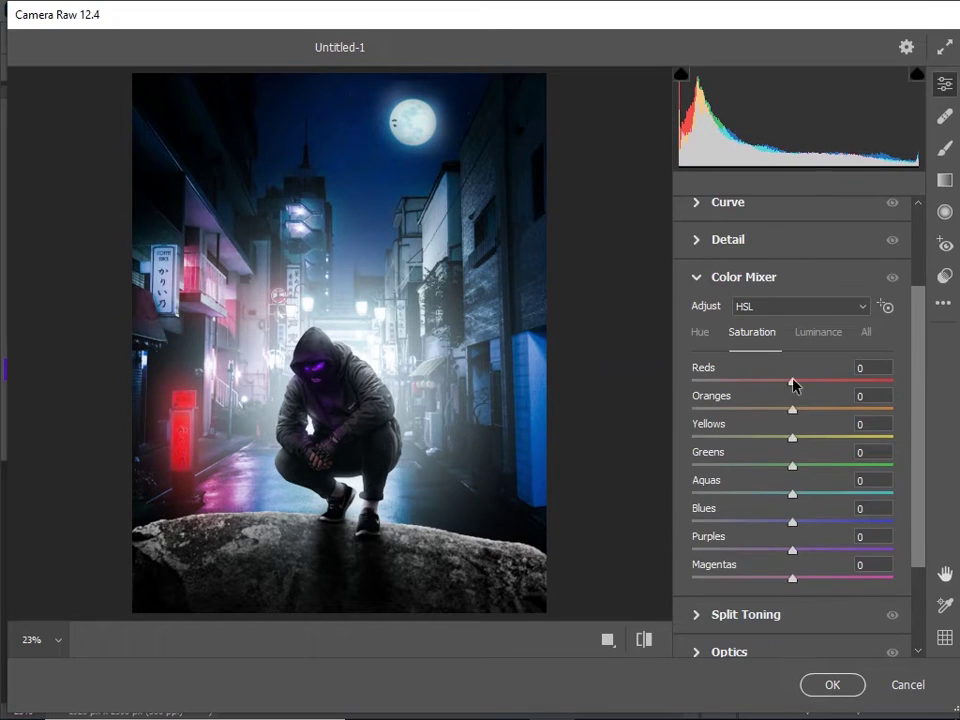
drag(793, 386, 801, 414)
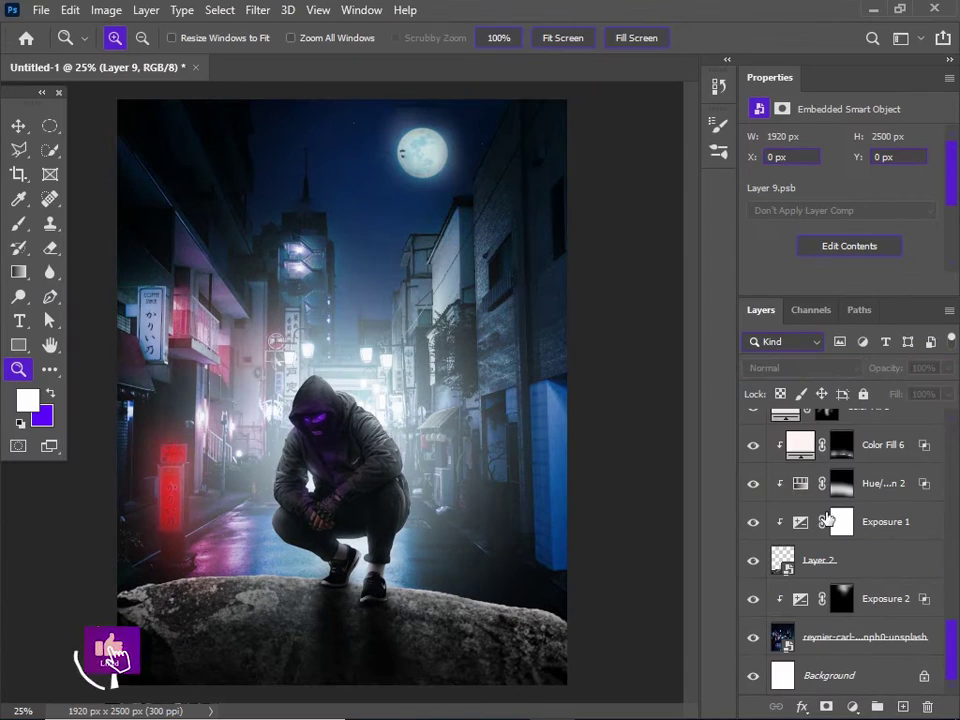
Start a Tilt-Shift blur on the street background photo and move its focus band down onto the rock.
click(860, 636)
click(258, 10)
mouse_move(300, 238)
click(514, 272)
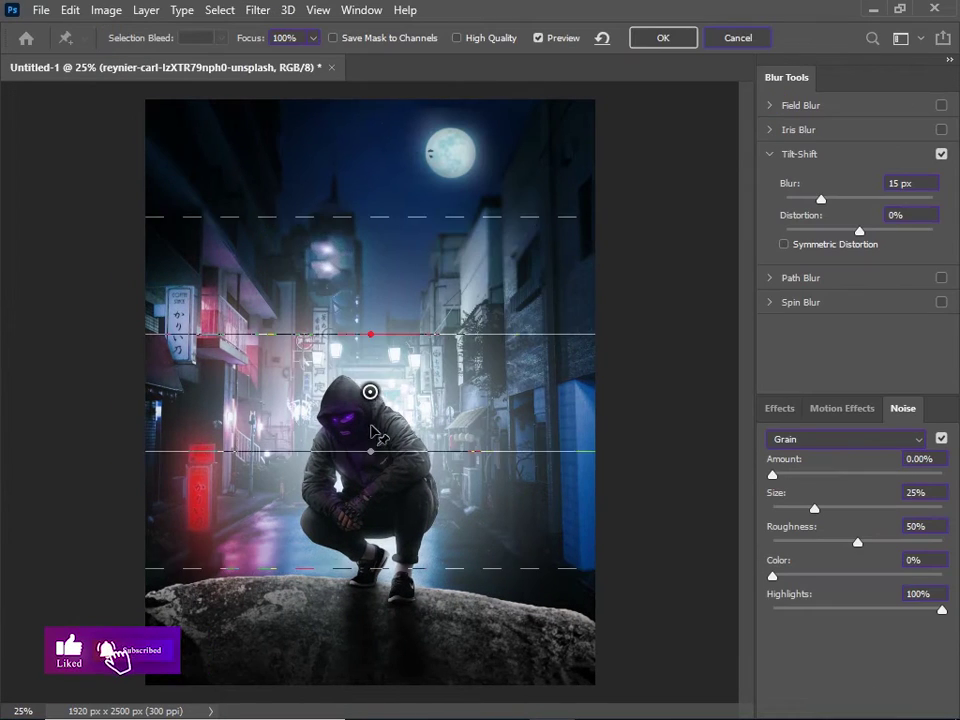
drag(369, 390, 369, 633)
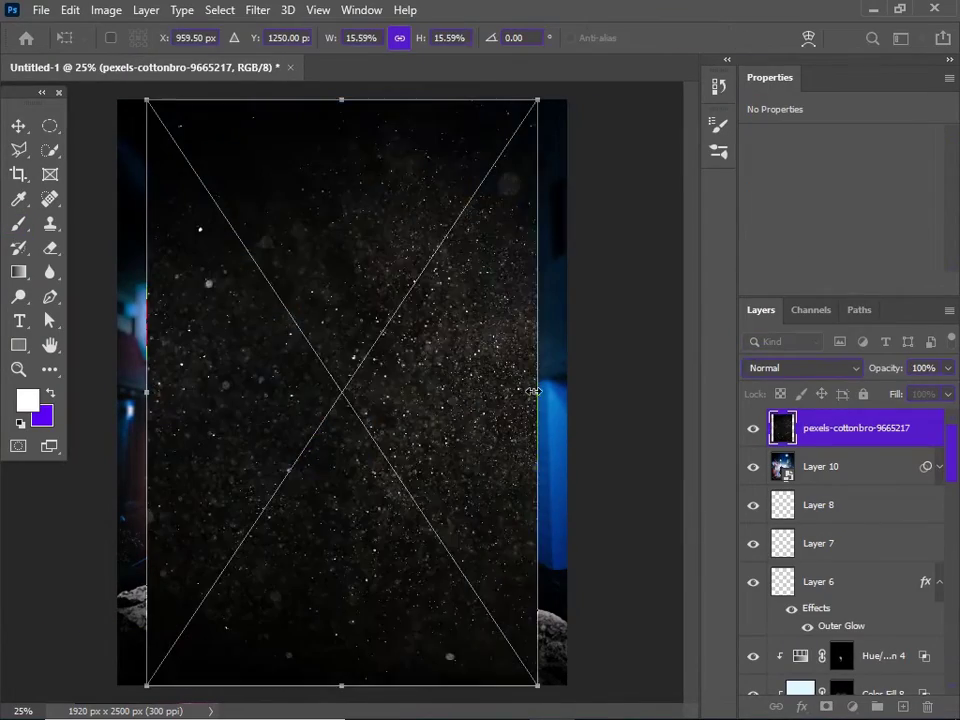
Scale the placed dust particle photo to the full canvas width and set its blending mode to Color Dodge.
drag(534, 391, 564, 392)
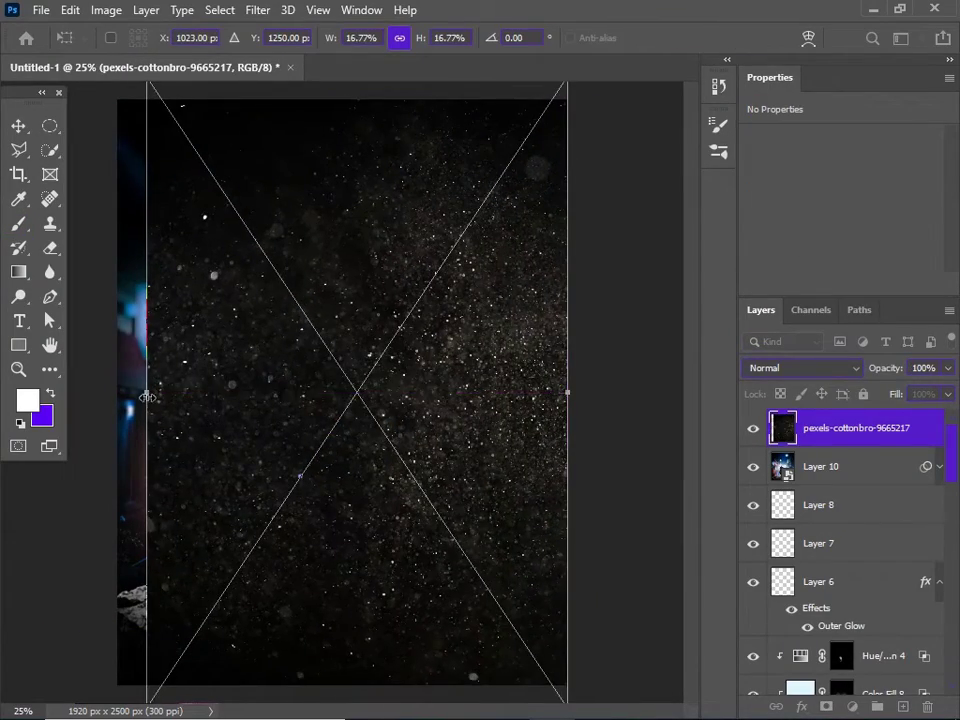
drag(148, 394, 118, 394)
key(Return)
click(798, 368)
click(724, 420)
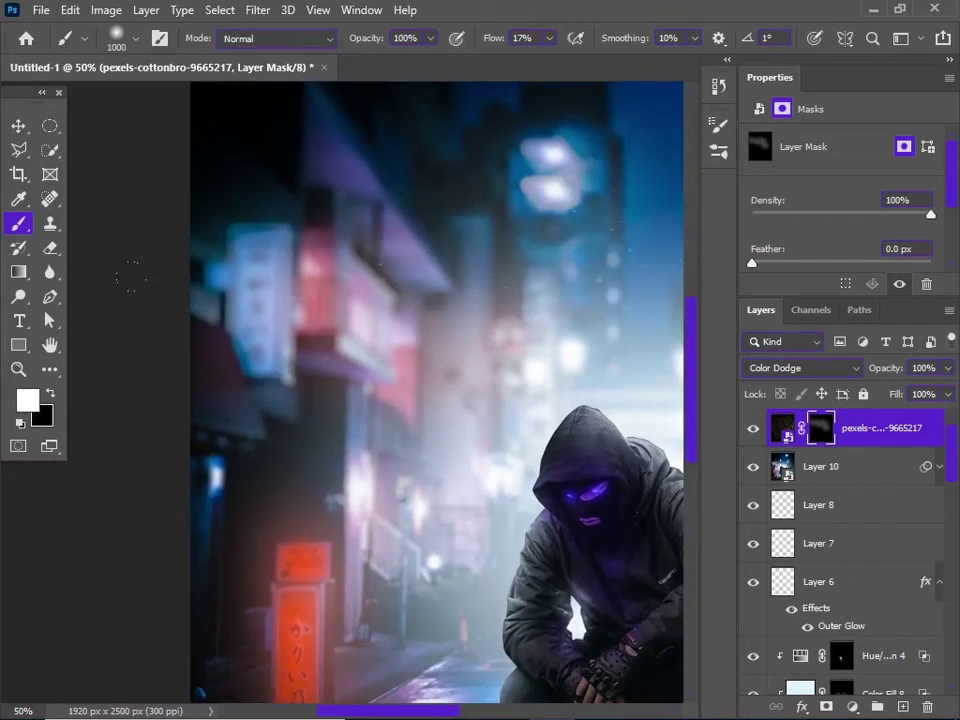
Paint white on the particle layer's mask with a large soft brush to reveal dust around the man.
drag(609, 608, 534, 428)
drag(600, 340, 369, 411)
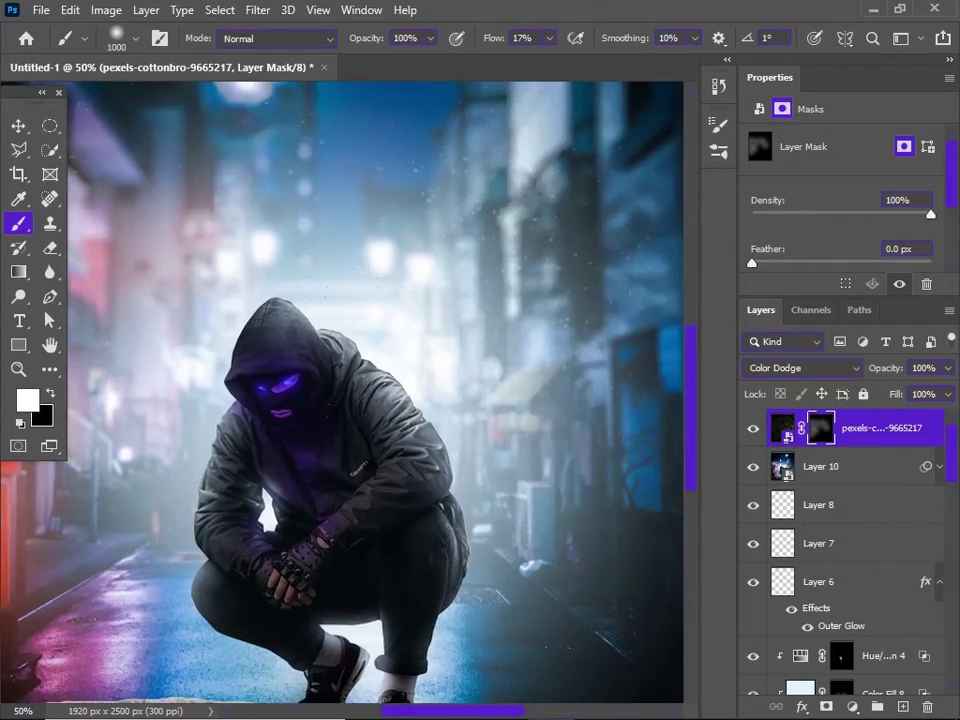